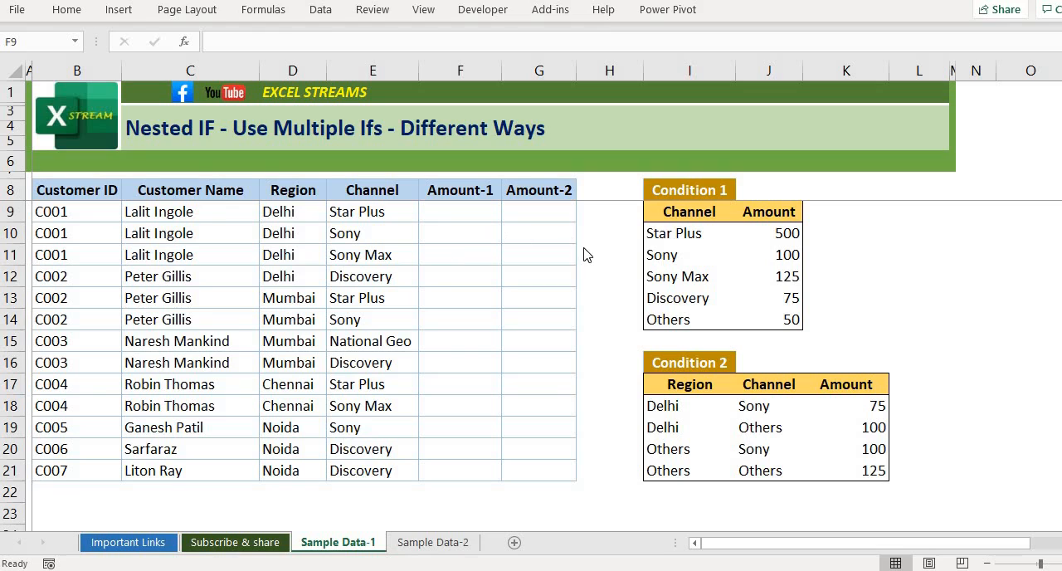
# - Start an IF formula in F9, the first Amount-1 cell, that returns 500 when channel E9 equals "Star Plus"
pyautogui.click(454, 214)
pyautogui.write('=IF(')
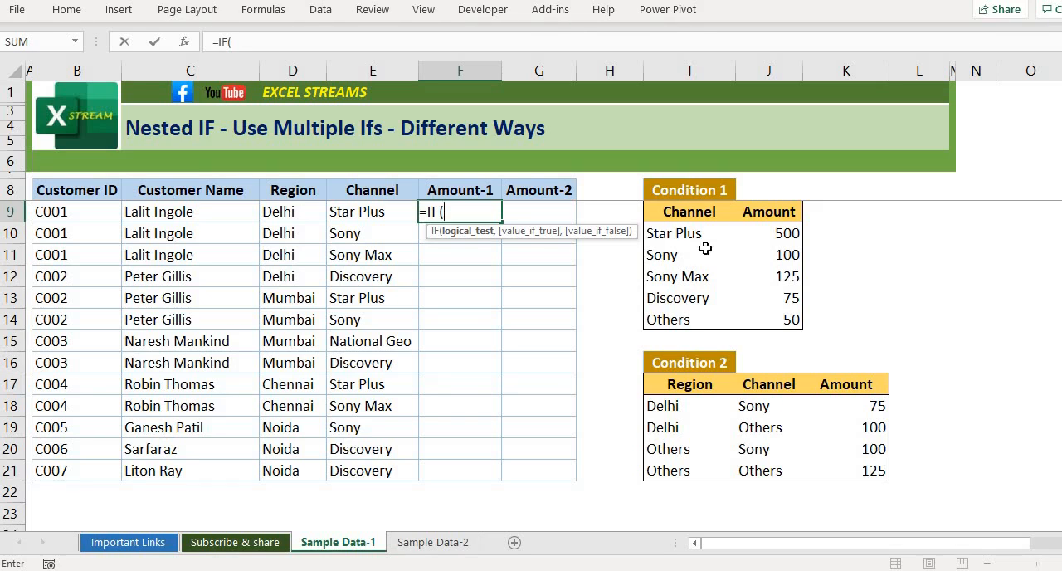
pyautogui.click(365, 211)
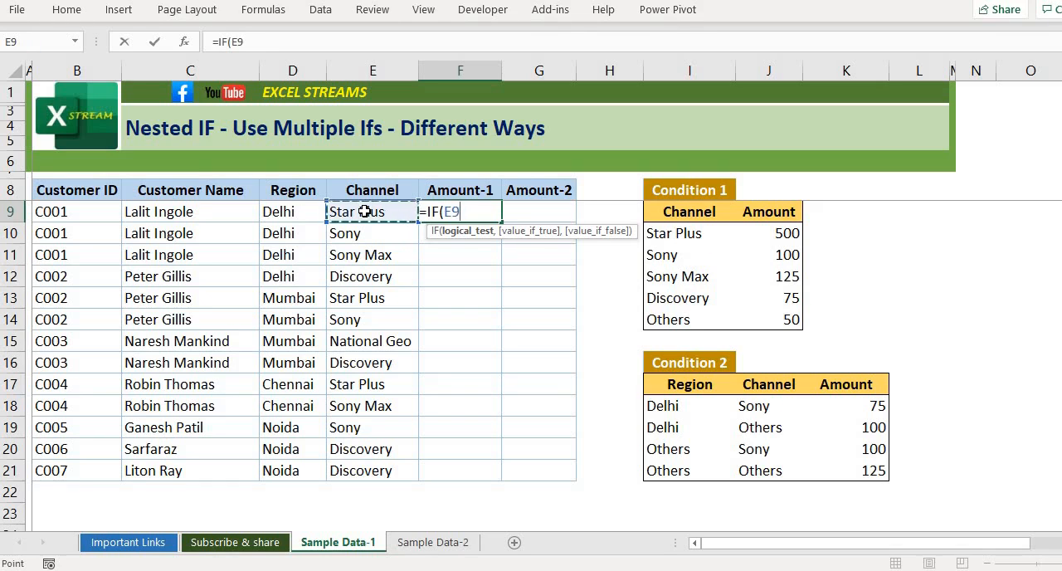
pyautogui.write('="Star p')
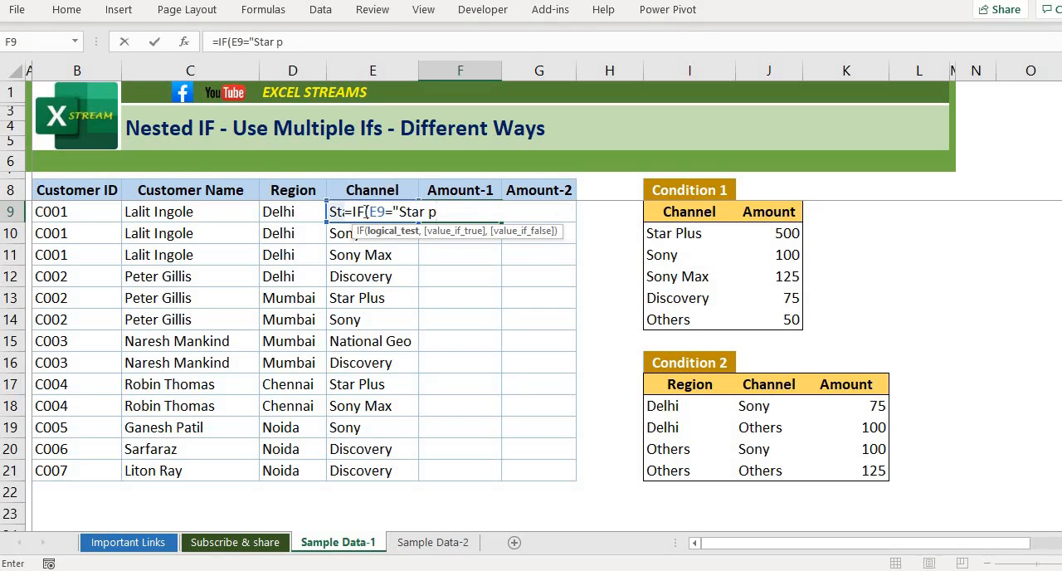
pyautogui.press('BackSpace')
pyautogui.write('Plus",')
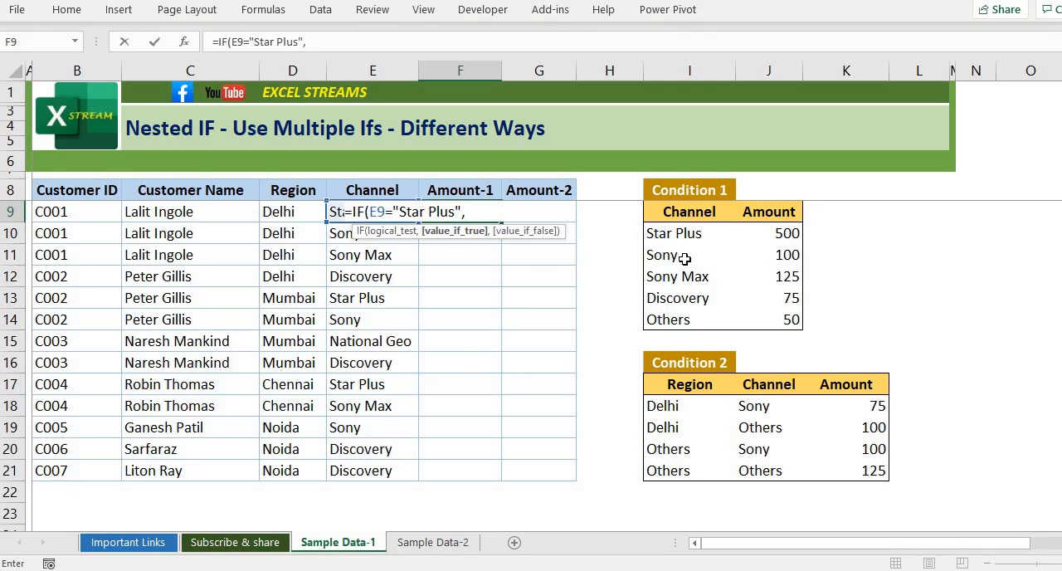
pyautogui.write('500')
# - Nest a second IF in the F9 formula's false argument, returning 100 when E9 equals "Sony"
pyautogui.write(',')
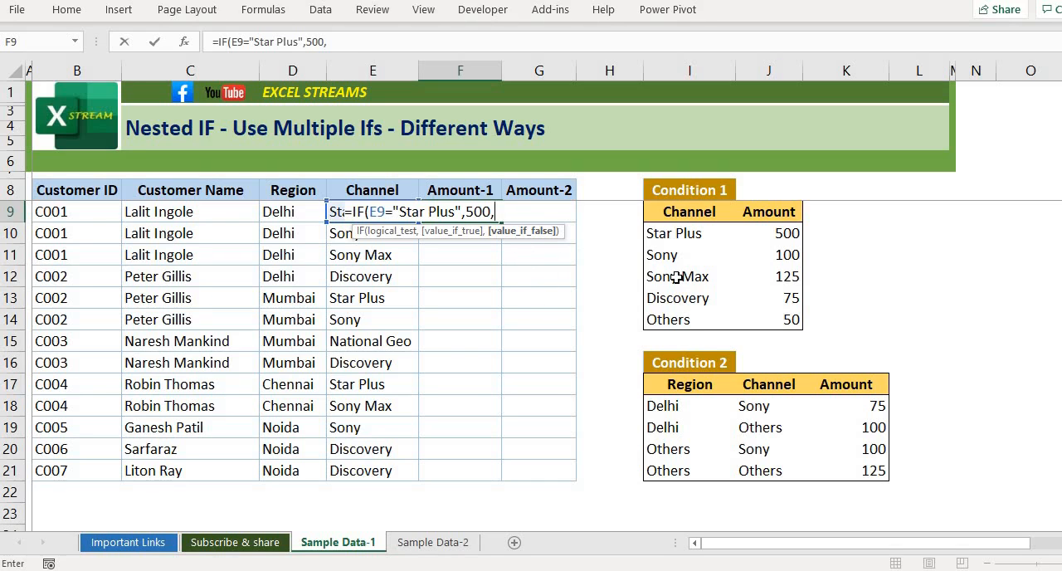
pyautogui.write('if')
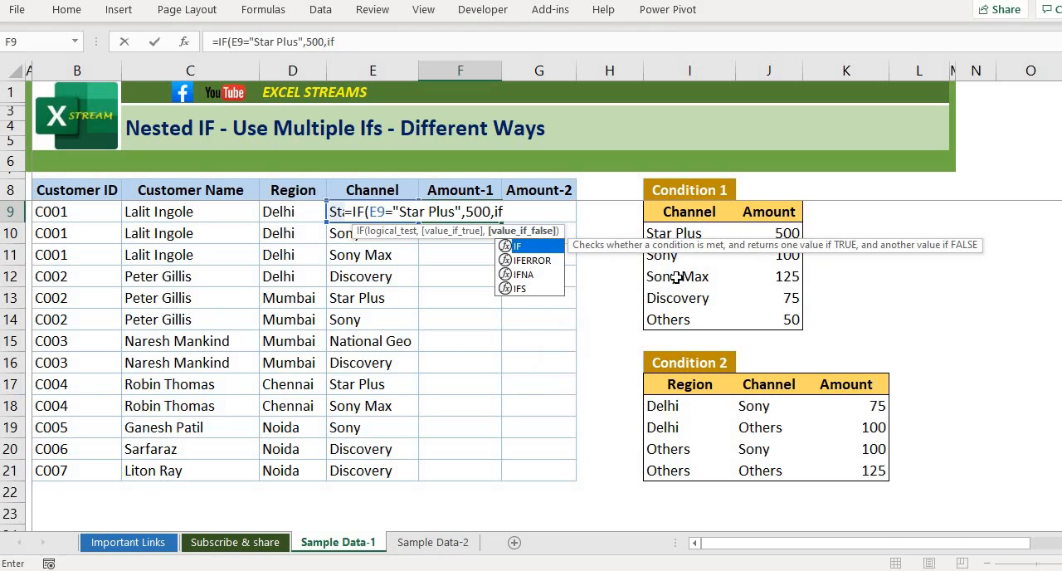
pyautogui.write('(')
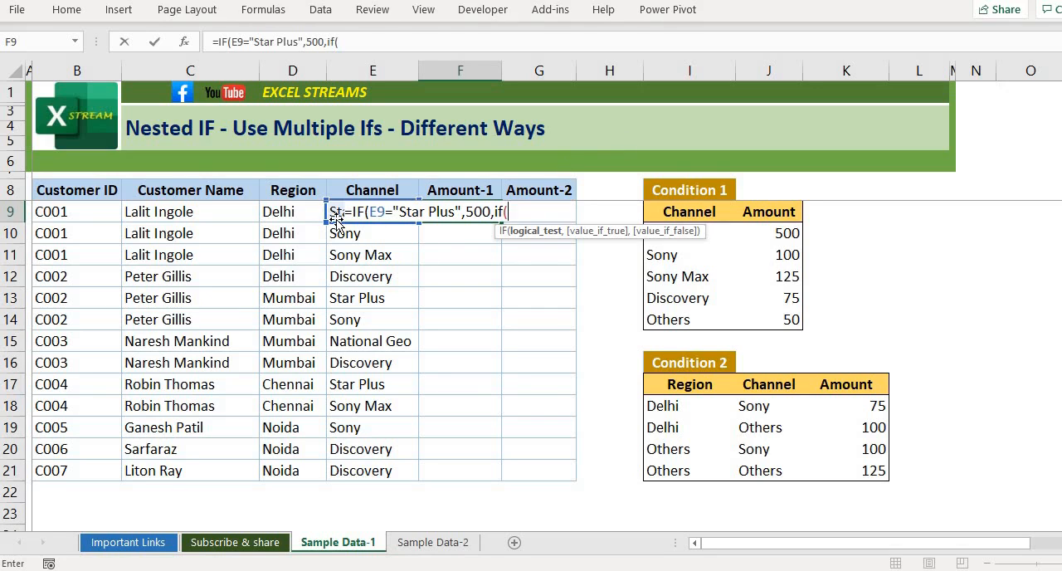
pyautogui.write('e9')
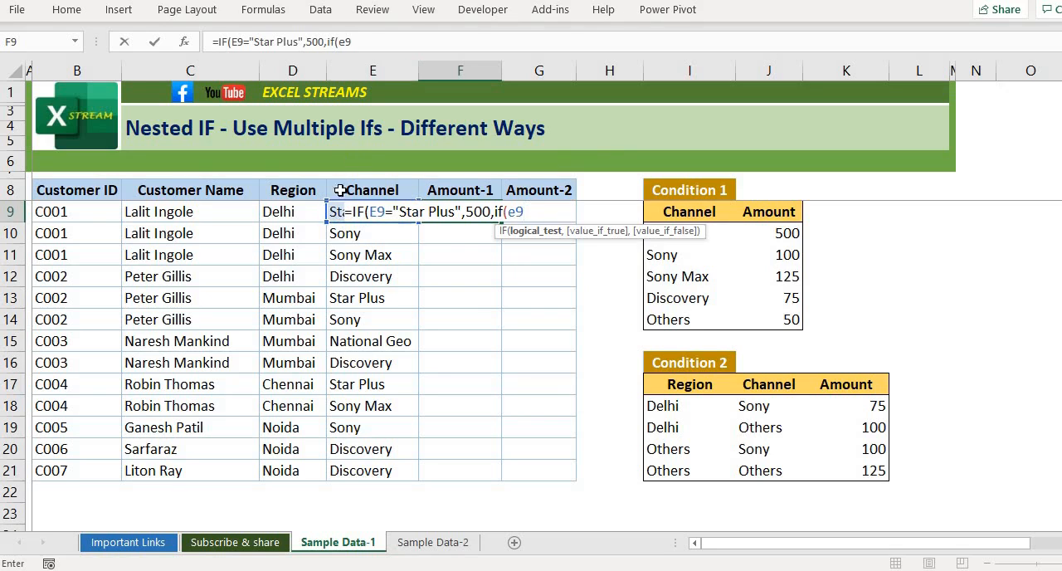
pyautogui.write('="Sony",')
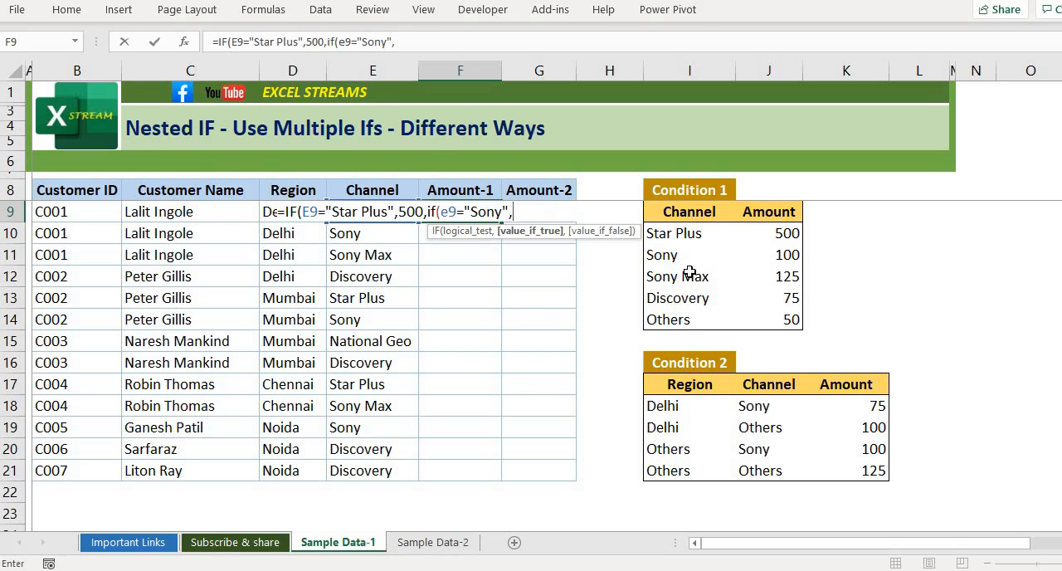
pyautogui.write('100,')
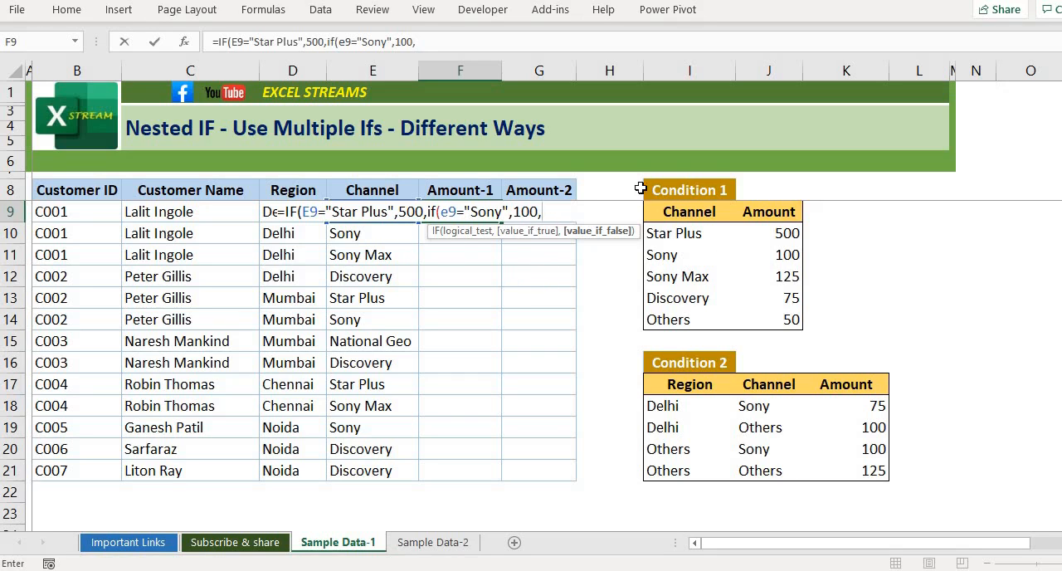
# - Nest a third IF in the F9 formula, returning 125 when E9 equals "Sony Max"
pyautogui.write('if(')
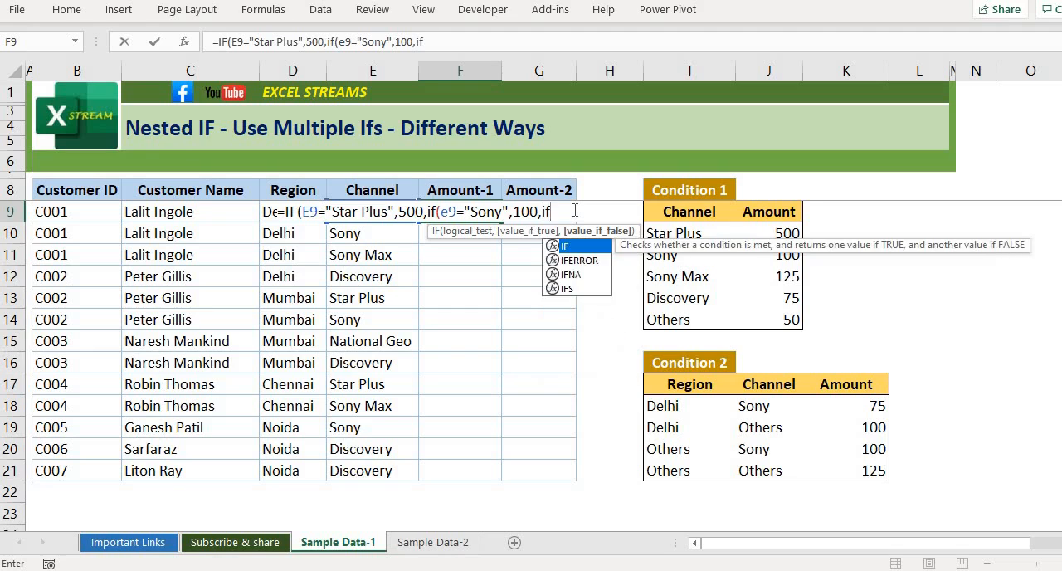
pyautogui.write('e9')
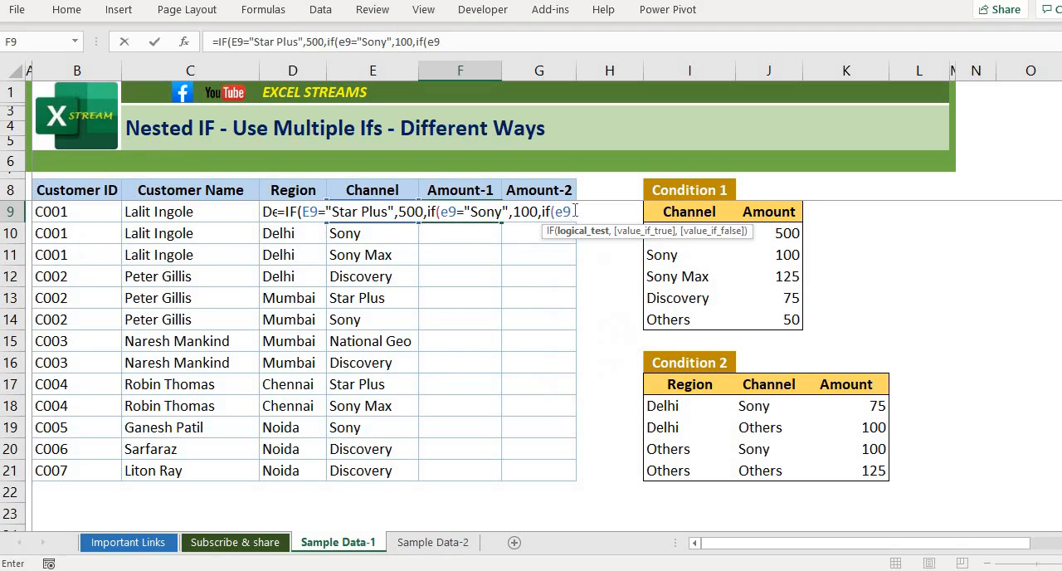
pyautogui.write('="Sony Max')
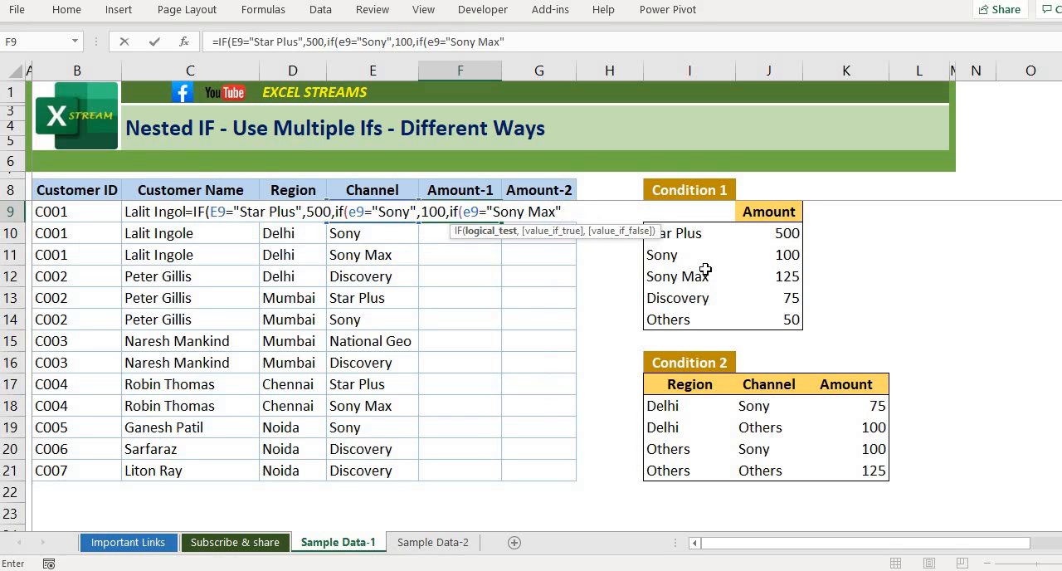
pyautogui.write('",125')
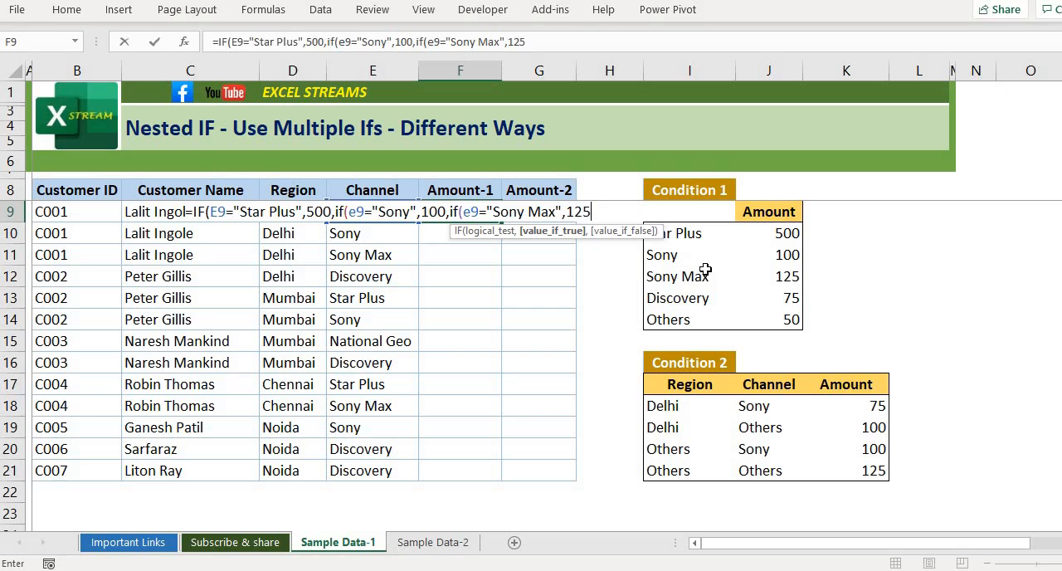
pyautogui.write(',')
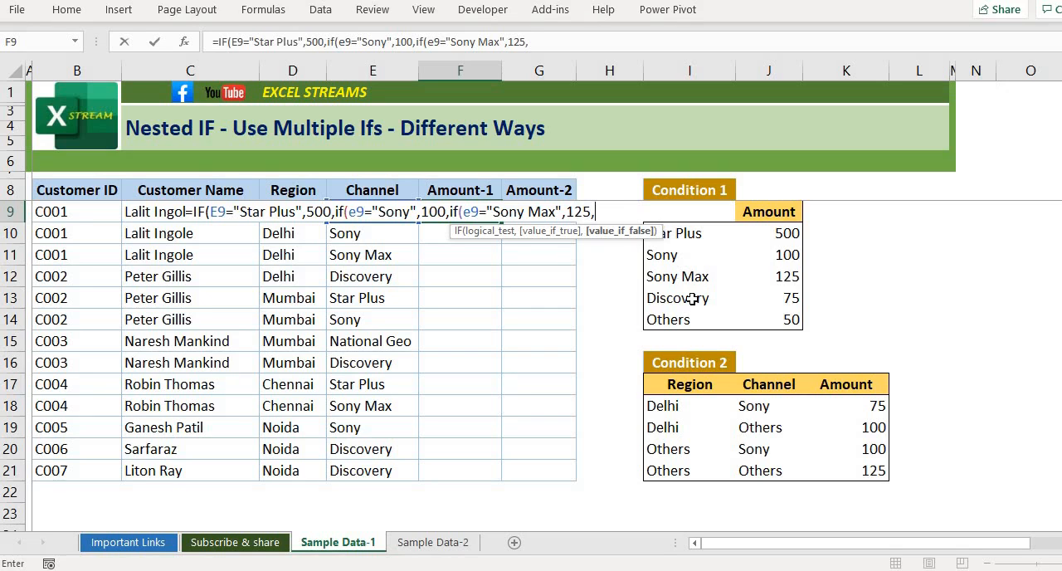
pyautogui.write('if(')
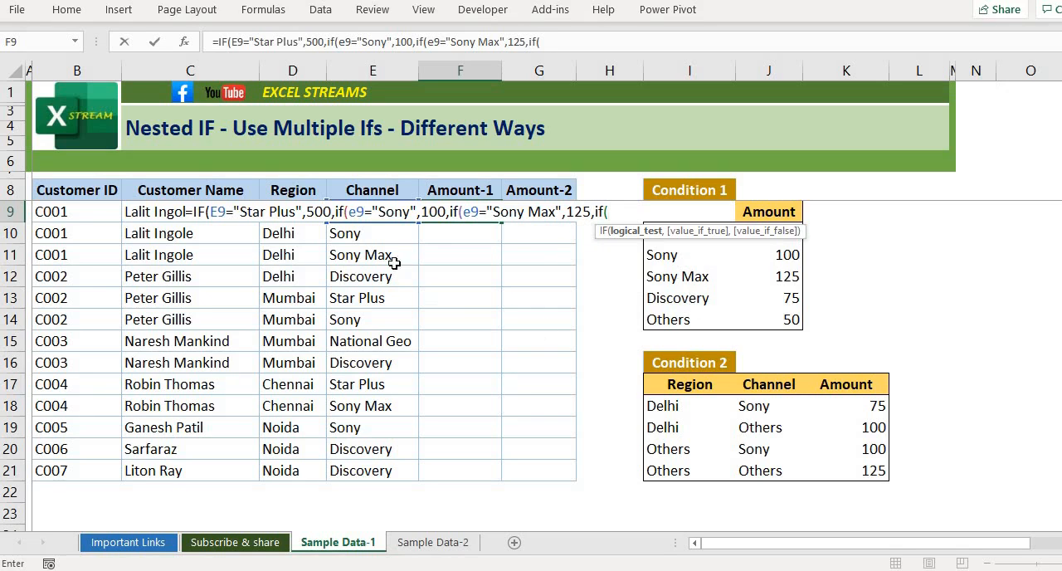
pyautogui.write('e')
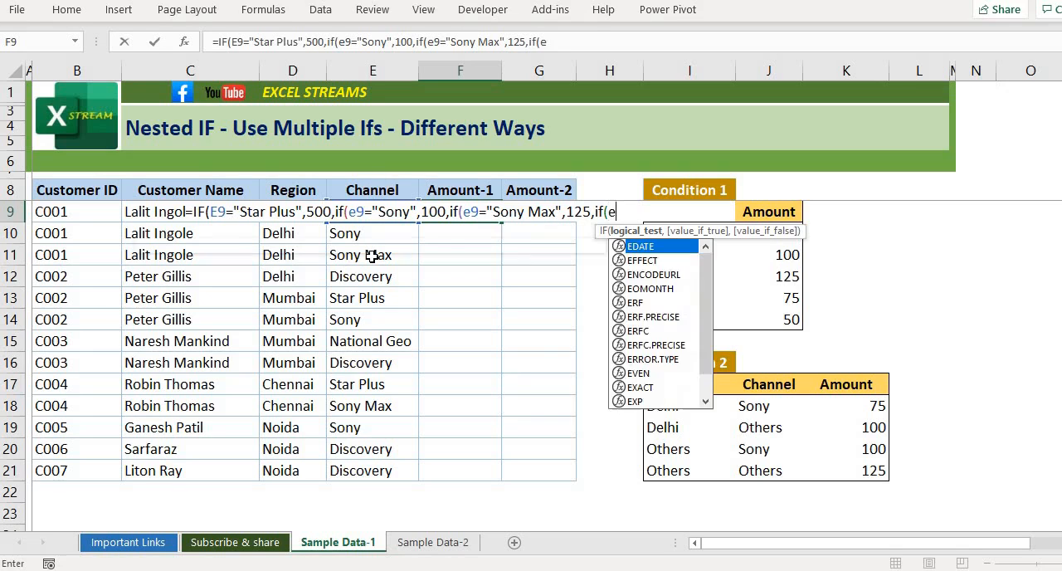
pyautogui.write('9=')
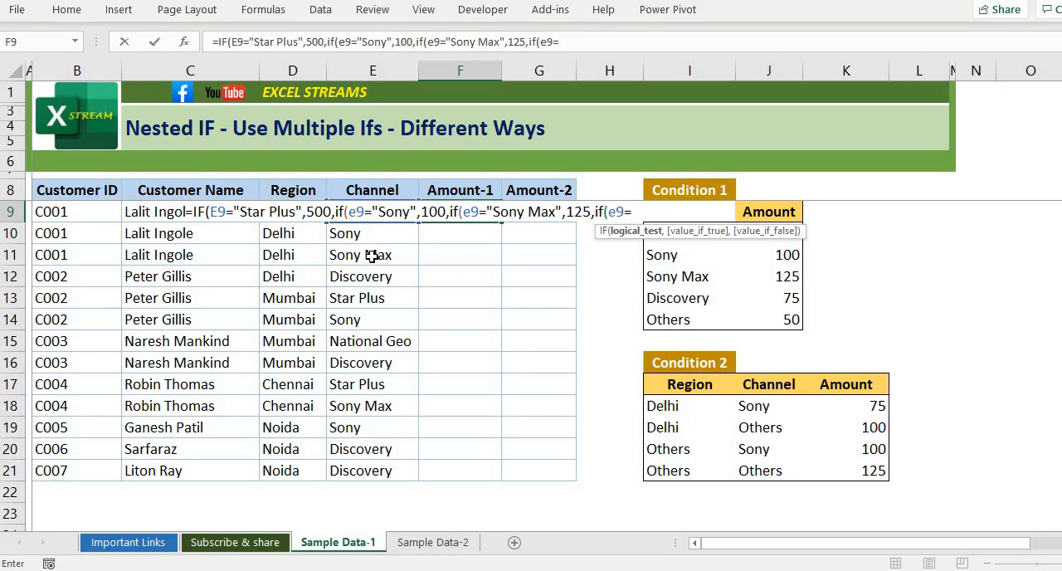
pyautogui.write('"Discover')
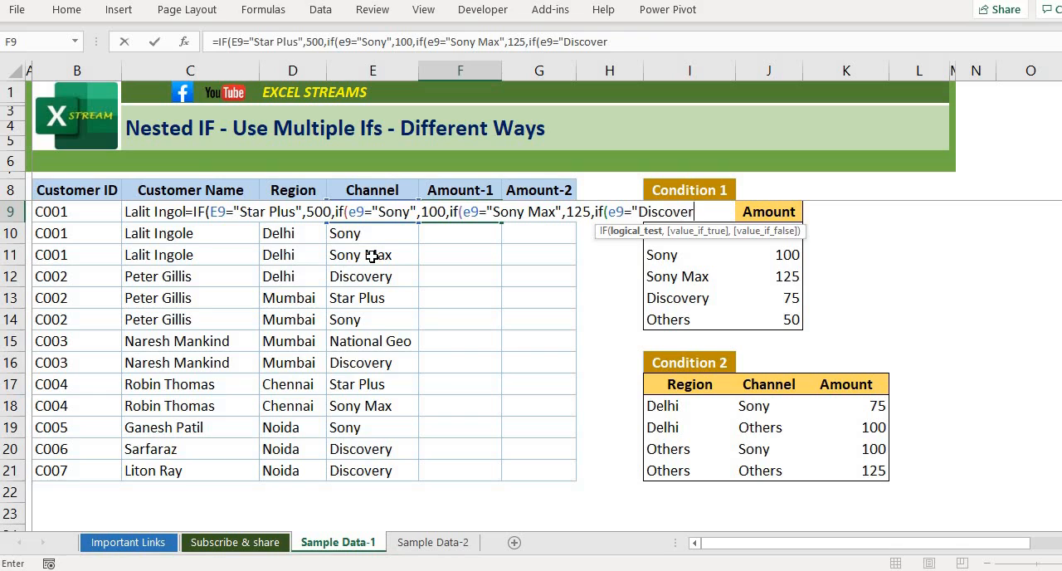
pyautogui.write('y",')
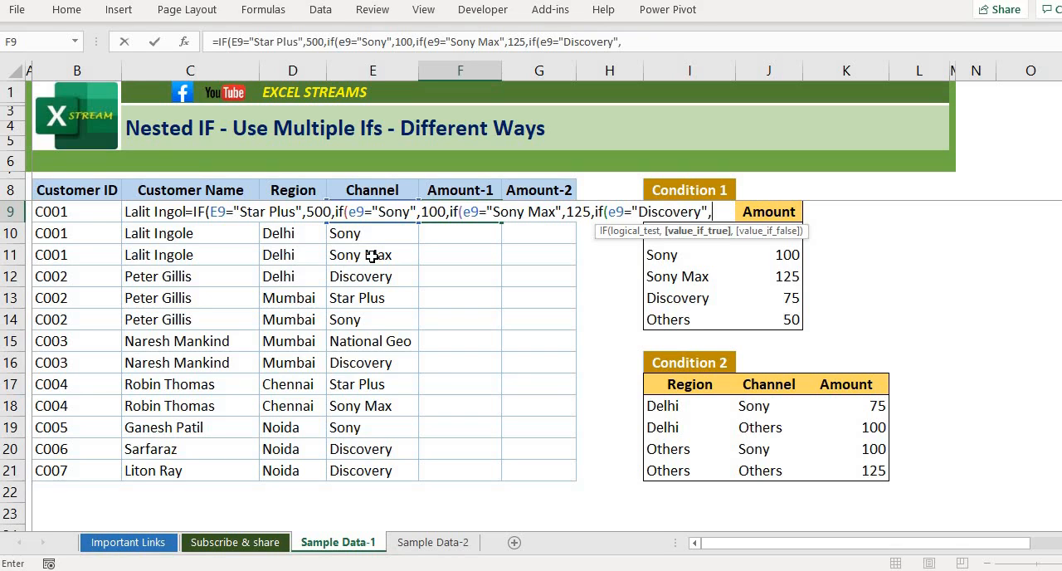
pyautogui.write('75,')
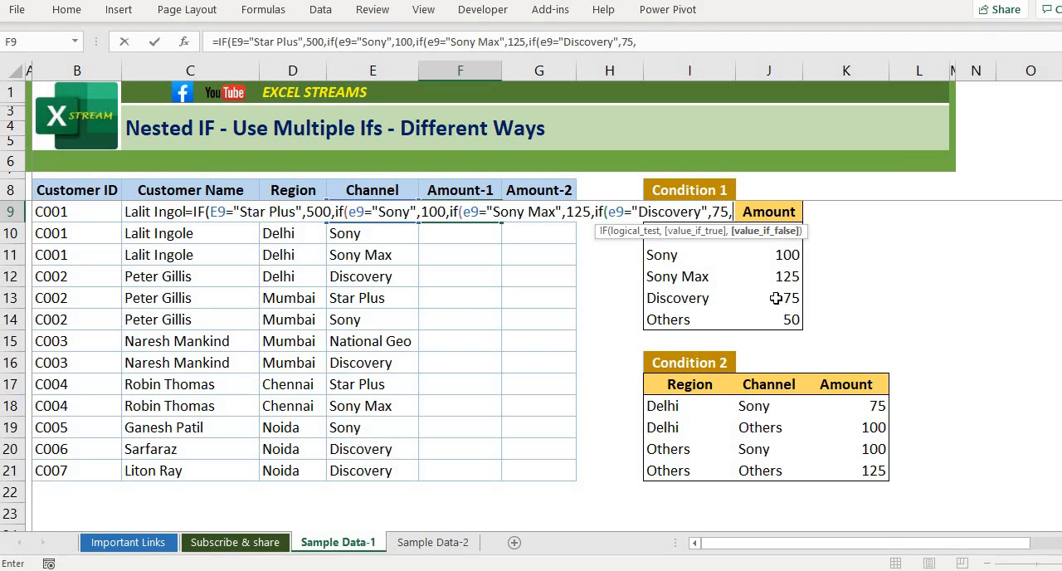
# - Nest a fourth IF in the F9 formula, returning 75 when E9 equals "Discovery" and 50 for any other channel
pyautogui.write('50')
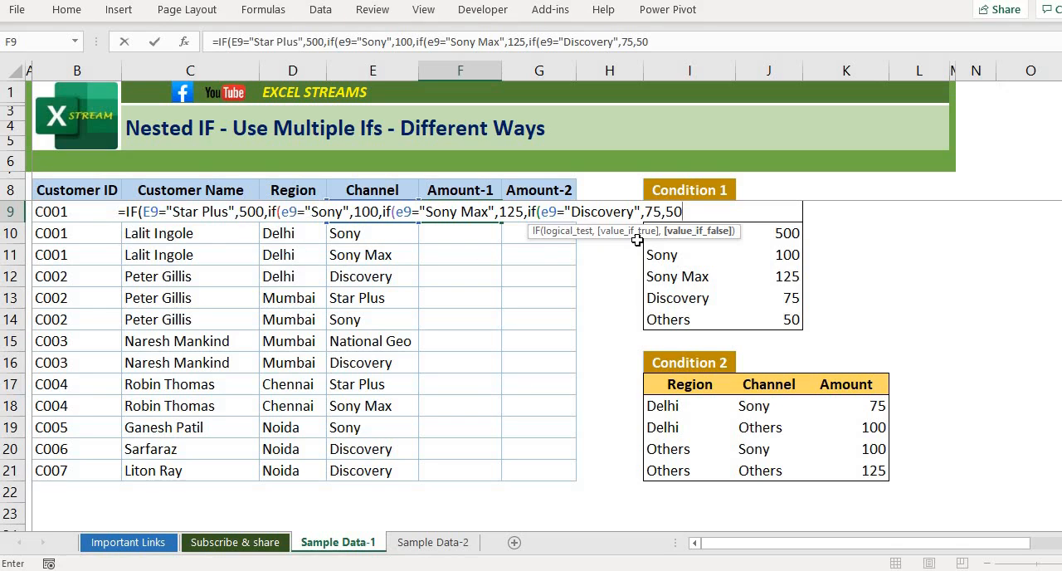
pyautogui.write('))))')
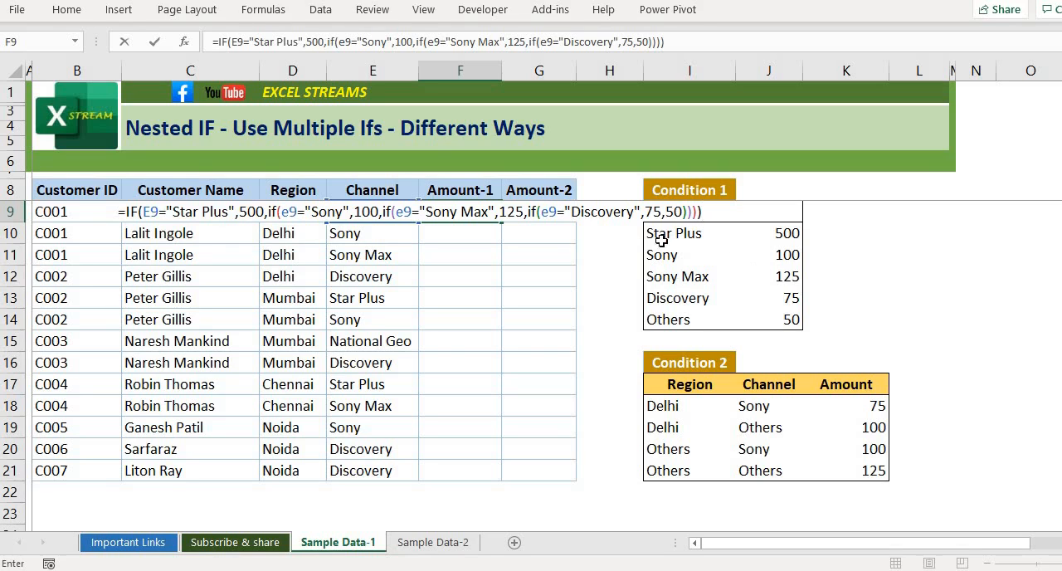
pyautogui.press('BackSpace')
pyautogui.press('BackSpace')
pyautogui.press('BackSpace')
pyautogui.press('BackSpace')
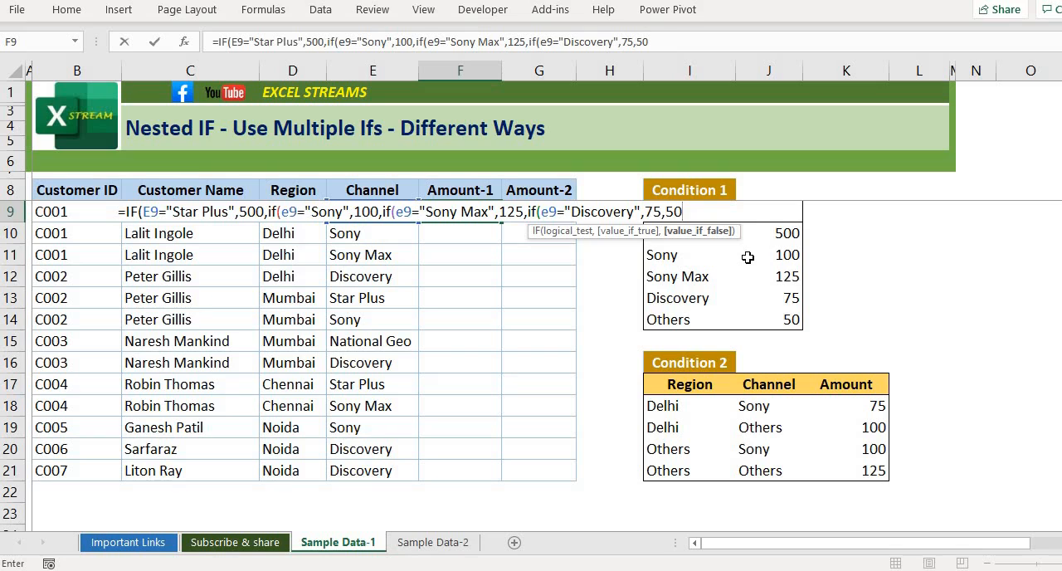
# - Close all four nested IFs with closing brackets, commit the formula, and reselect F9
pyautogui.write(')')
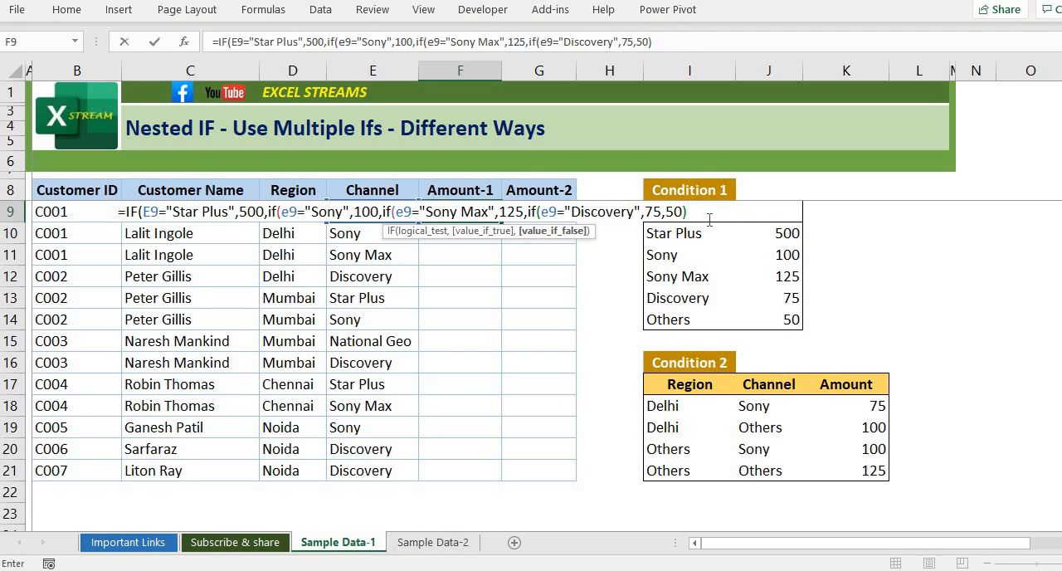
pyautogui.write(')')
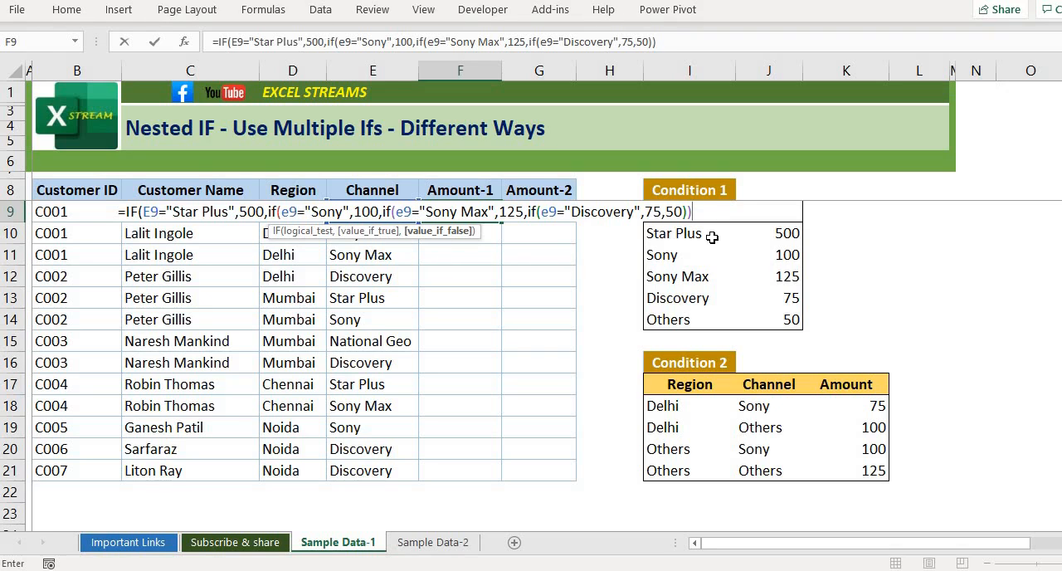
pyautogui.write(')')
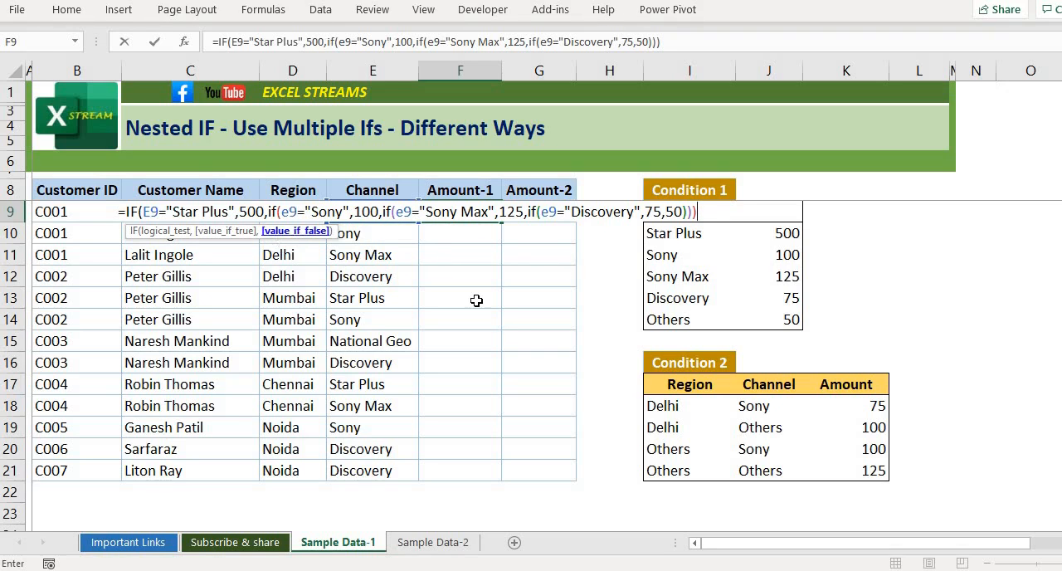
pyautogui.write(')')
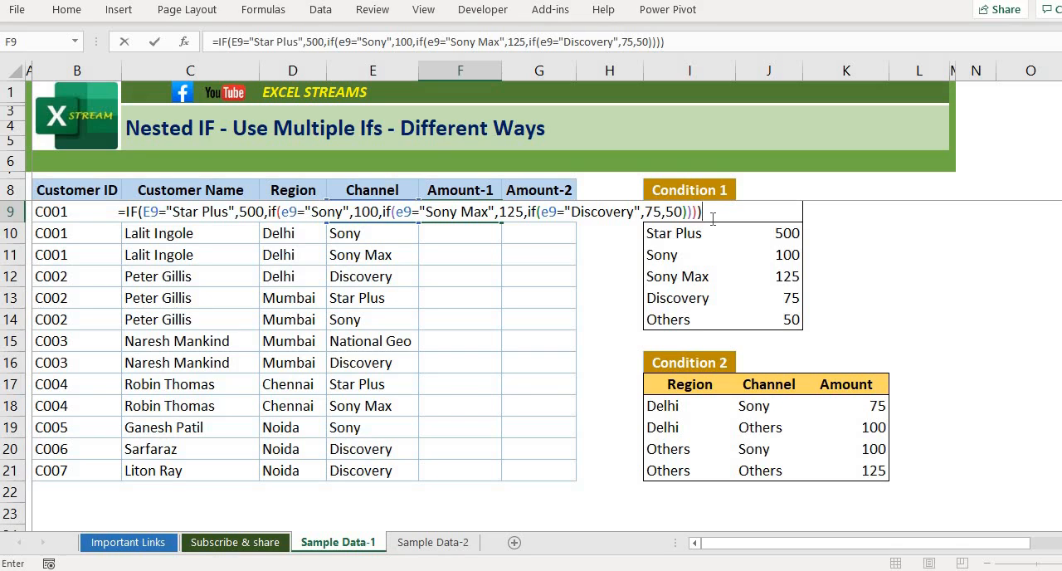
pyautogui.press('Return')
pyautogui.press('Up')
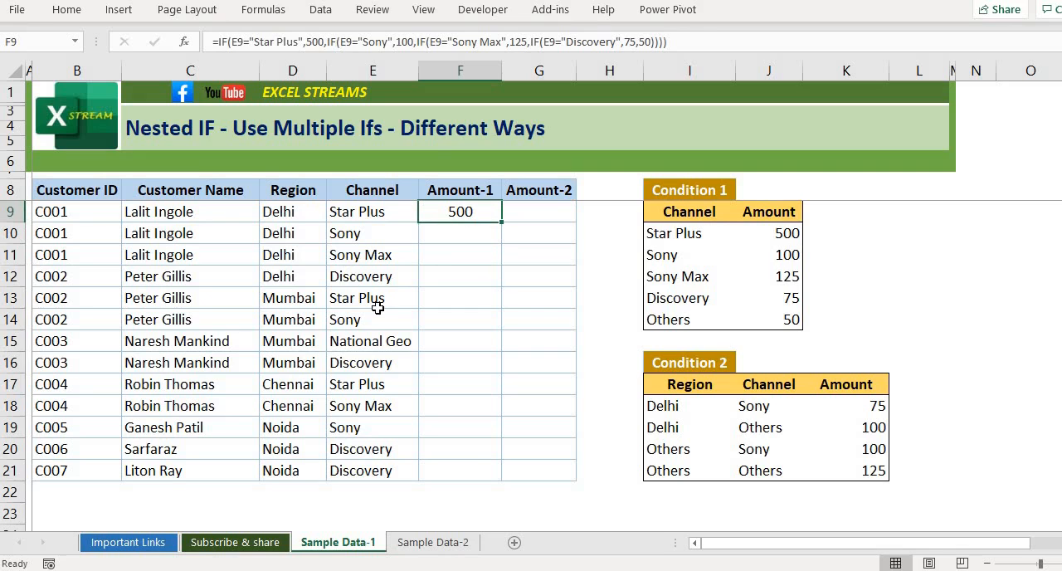
# - Fill the nested IF formula from F9 down the Amount-1 column to F21
pyautogui.press('Left')
pyautogui.hotkey('ctrl', 'Down')
pyautogui.press('Right')
pyautogui.hotkey('ctrl', 'shift', 'Up')
pyautogui.hotkey('ctrl', 'd')
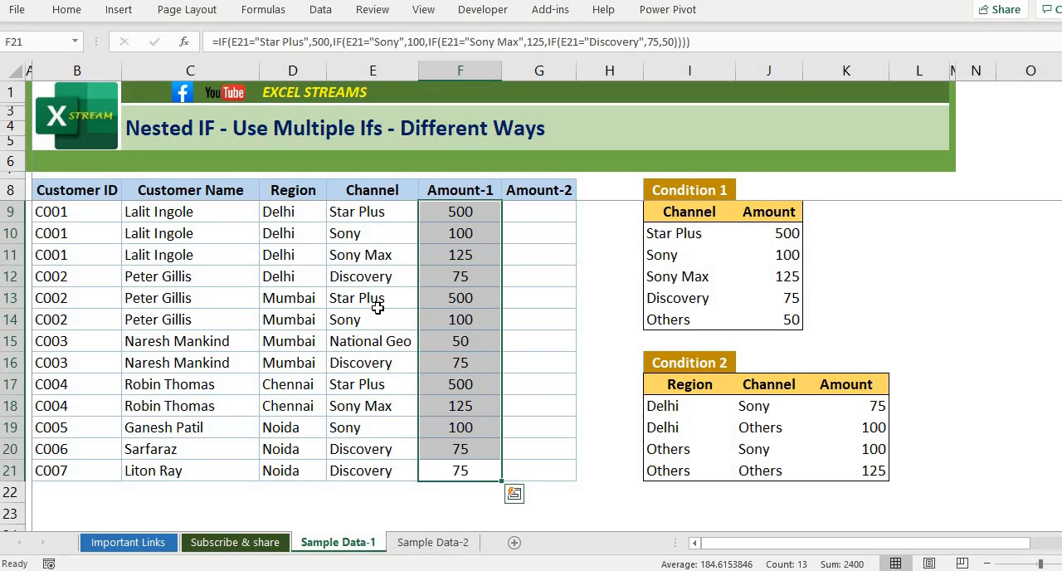
# - Return to F9 and review its nested IF formula without changing it
pyautogui.press('Up')
pyautogui.hotkey('ctrl', 'Up')
pyautogui.press('Down')
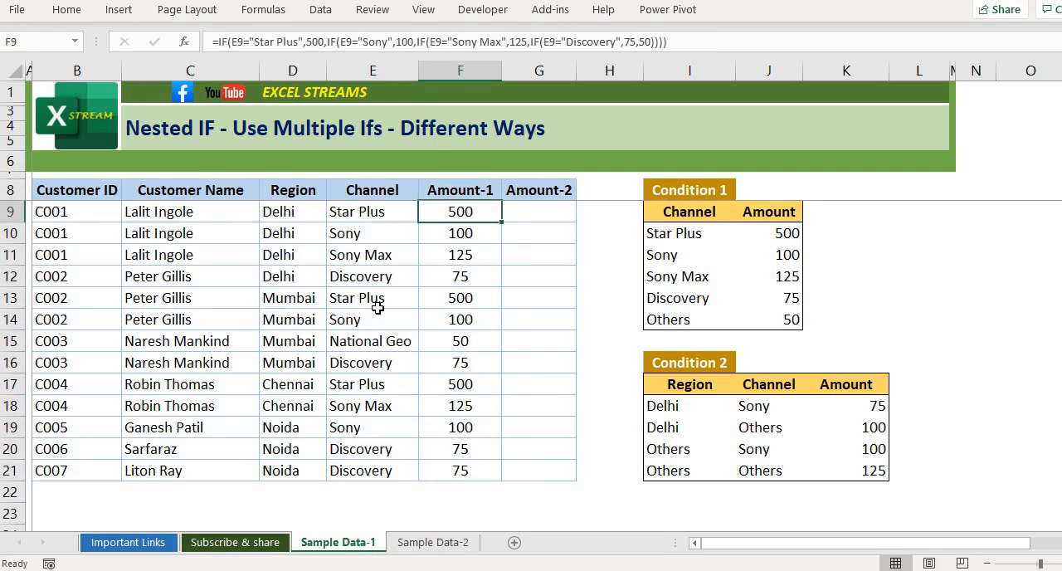
pyautogui.press('F2')
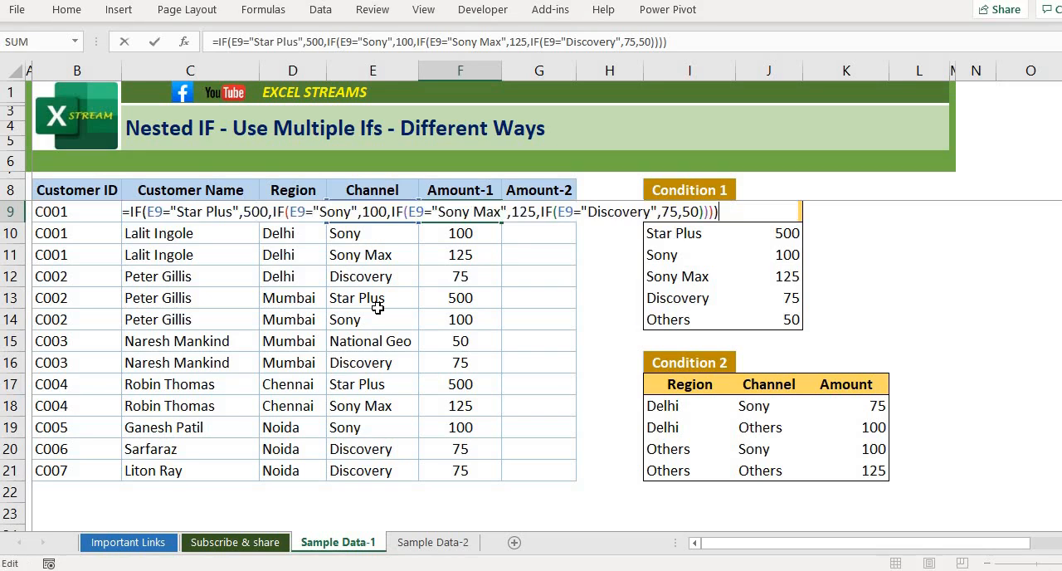
pyautogui.press('Escape')
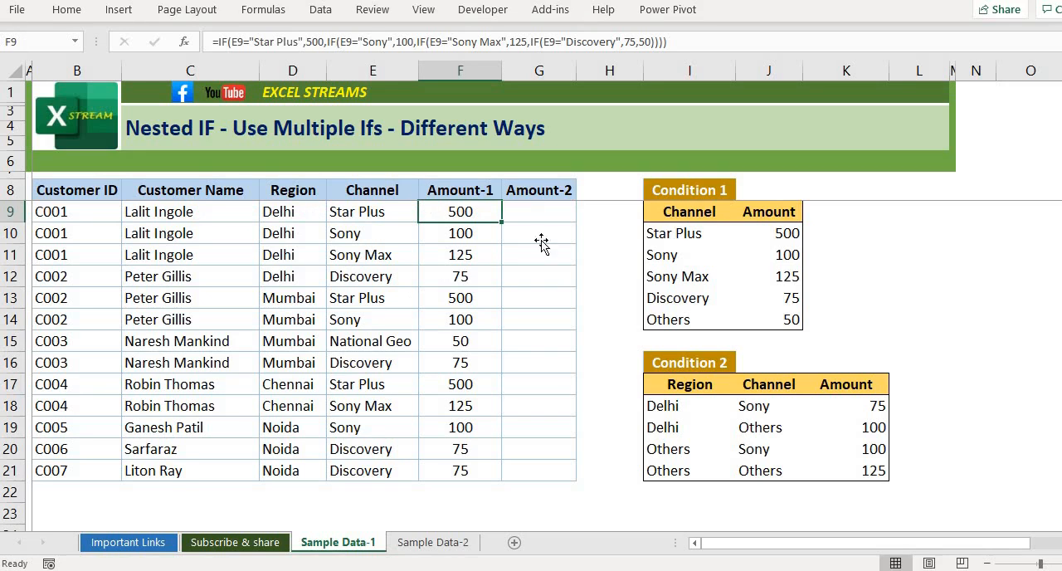
# - Switch to the Sample Data-2 worksheet
pyautogui.click(431, 542)
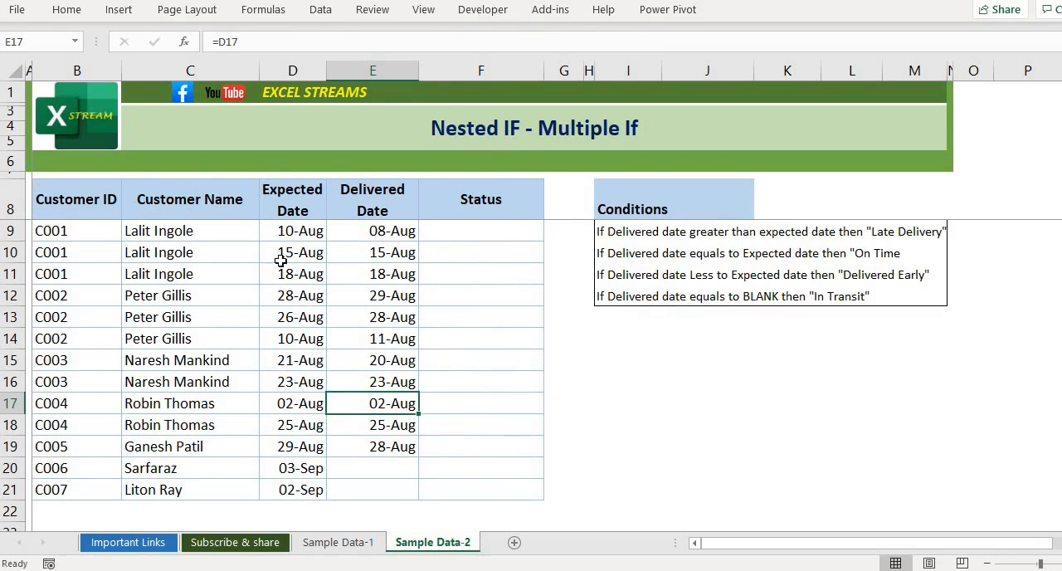
# - Review the customer, Expected Date, Delivered Date and Status columns of the delivery table
pyautogui.click(93, 209)
pyautogui.press('Right')
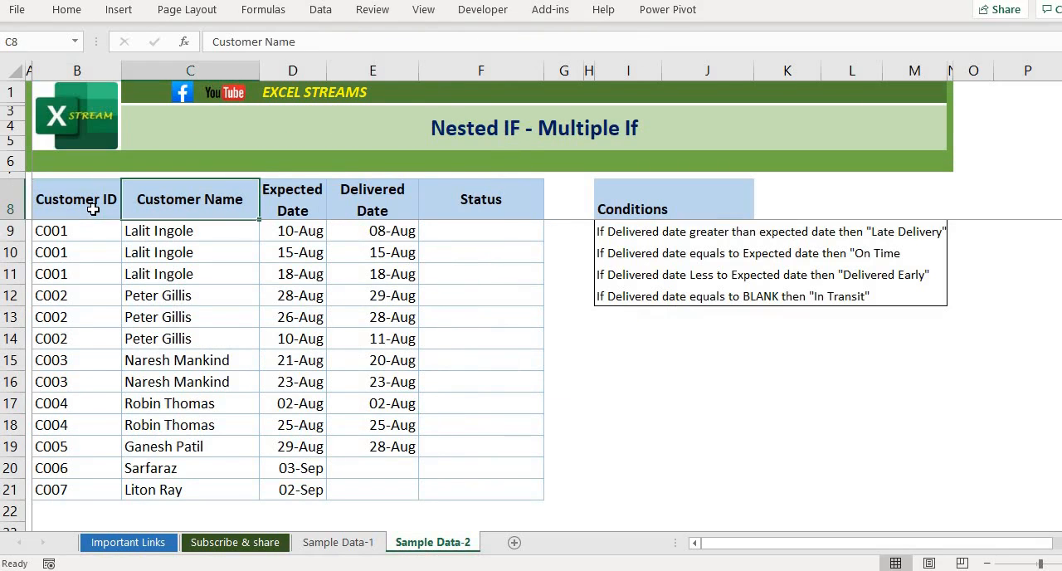
pyautogui.press('Left')
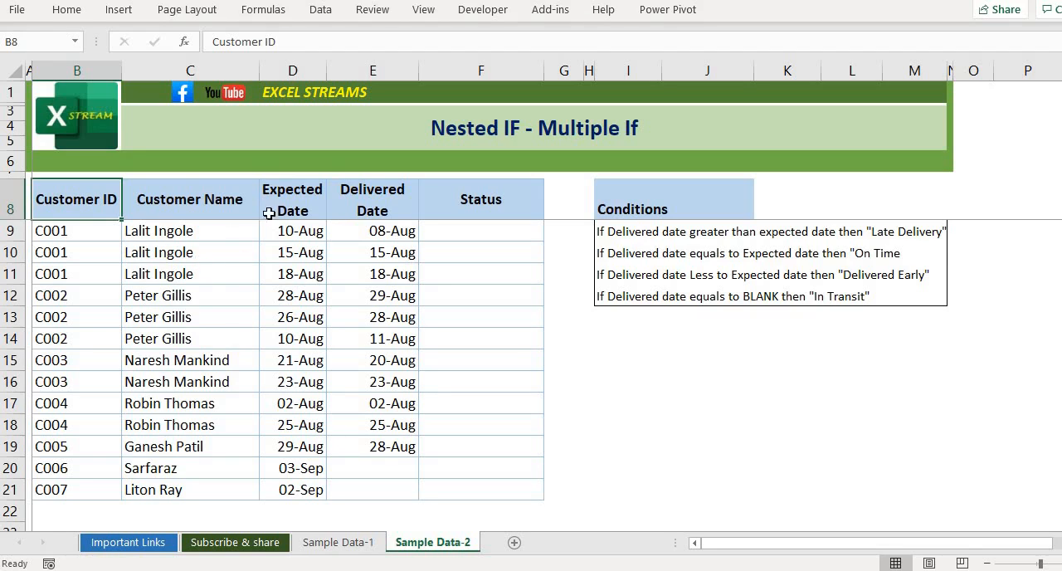
pyautogui.click(306, 216)
pyautogui.hotkey('ctrl', 'shift', 'Down')
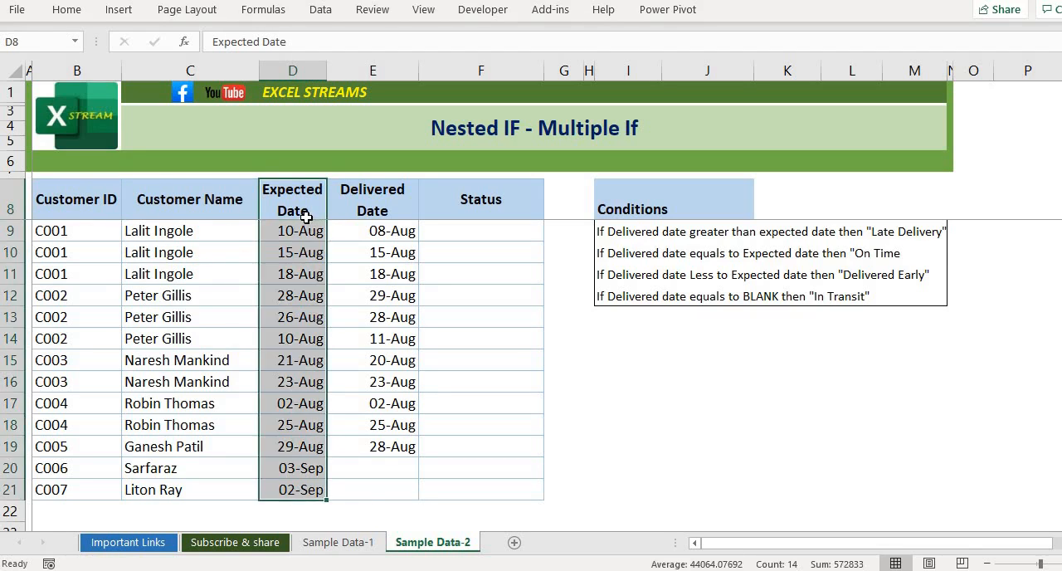
pyautogui.press('Right')
pyautogui.hotkey('shift', 'Down')
pyautogui.hotkey('shift', 'Down')
pyautogui.hotkey('shift', 'Down')
pyautogui.hotkey('shift', 'Down')
pyautogui.hotkey('shift', 'Down')
pyautogui.hotkey('shift', 'Down')
pyautogui.hotkey('shift', 'Down')
pyautogui.hotkey('shift', 'Down')
pyautogui.hotkey('shift', 'Down')
pyautogui.hotkey('shift', 'Down')
pyautogui.hotkey('shift', 'Down')
pyautogui.hotkey('shift', 'Down')
pyautogui.hotkey('shift', 'Down')
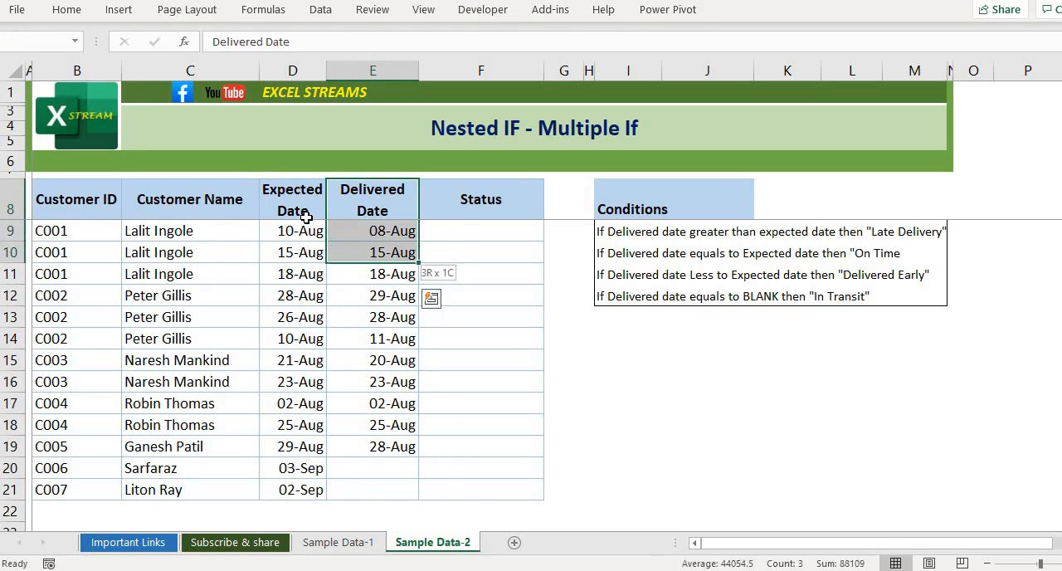
pyautogui.press('Right')
pyautogui.press('Down')
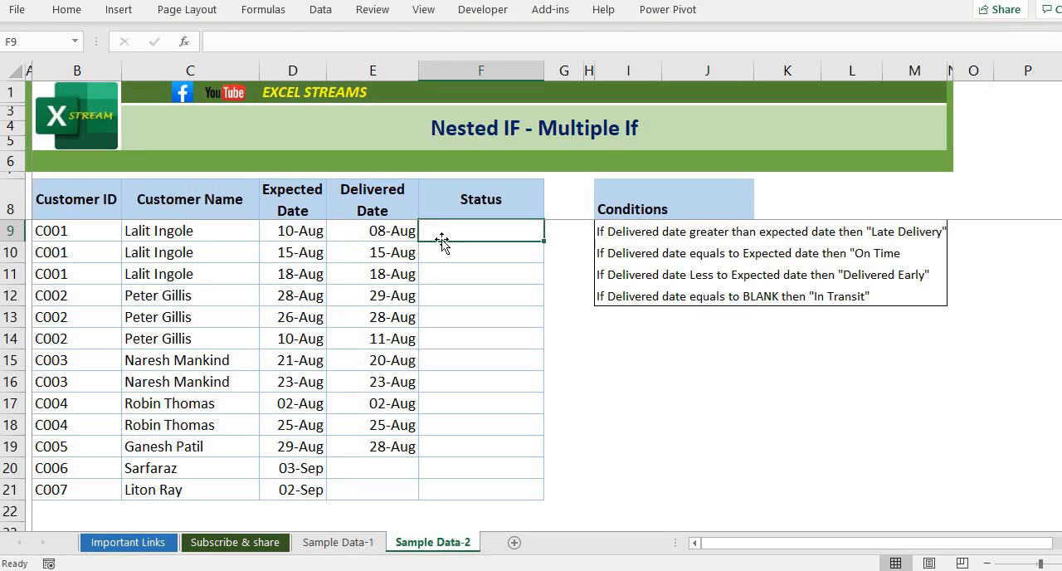
# - Read the delivery status conditions beside the table and compare the delivered and expected dates in row 9
pyautogui.press('Right')
pyautogui.press('Right')
pyautogui.press('Right')
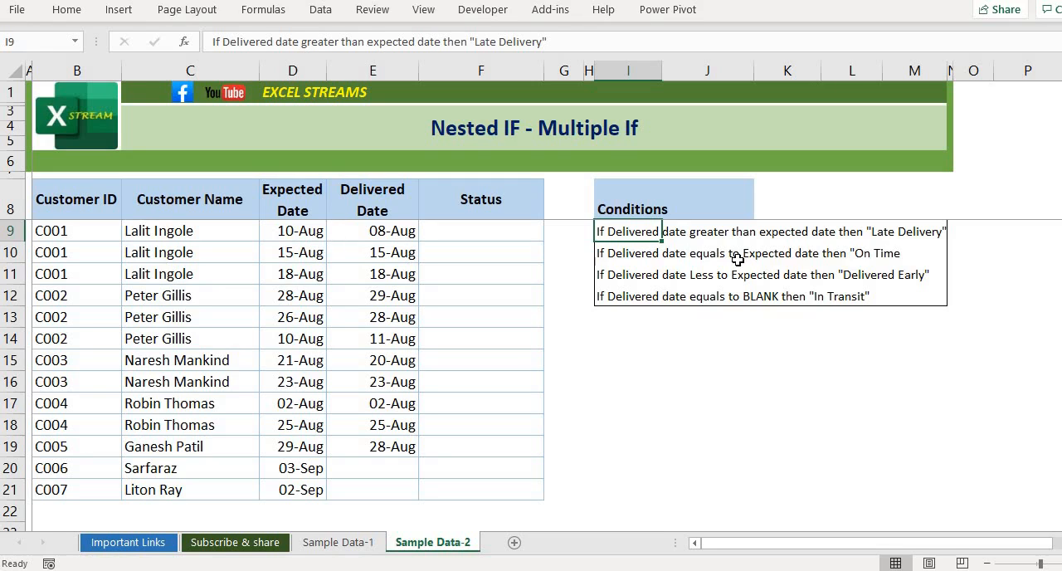
pyautogui.press('Down')
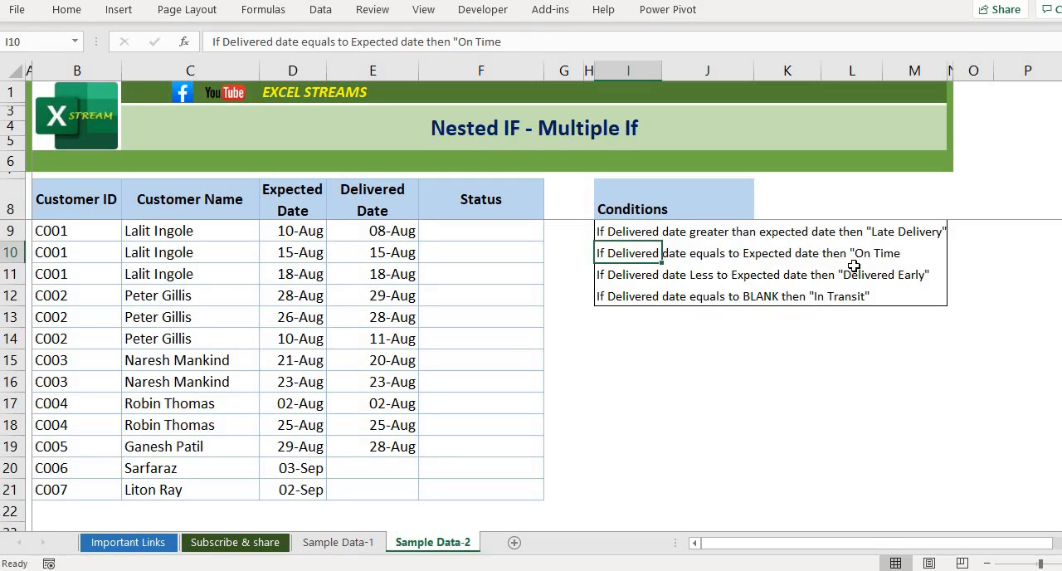
pyautogui.click(399, 239)
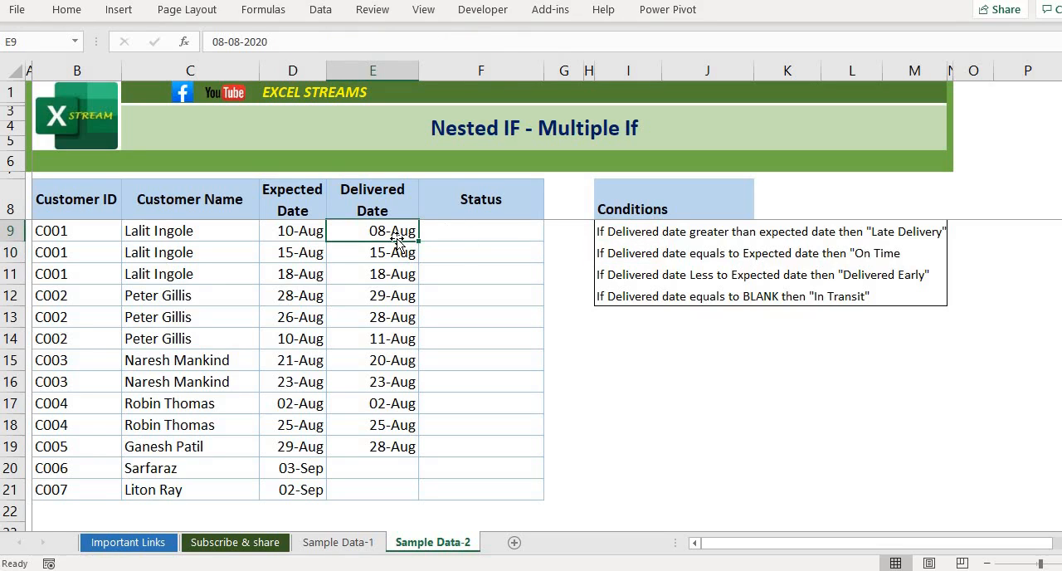
pyautogui.press('Left')
pyautogui.press('Right')
pyautogui.click(305, 227)
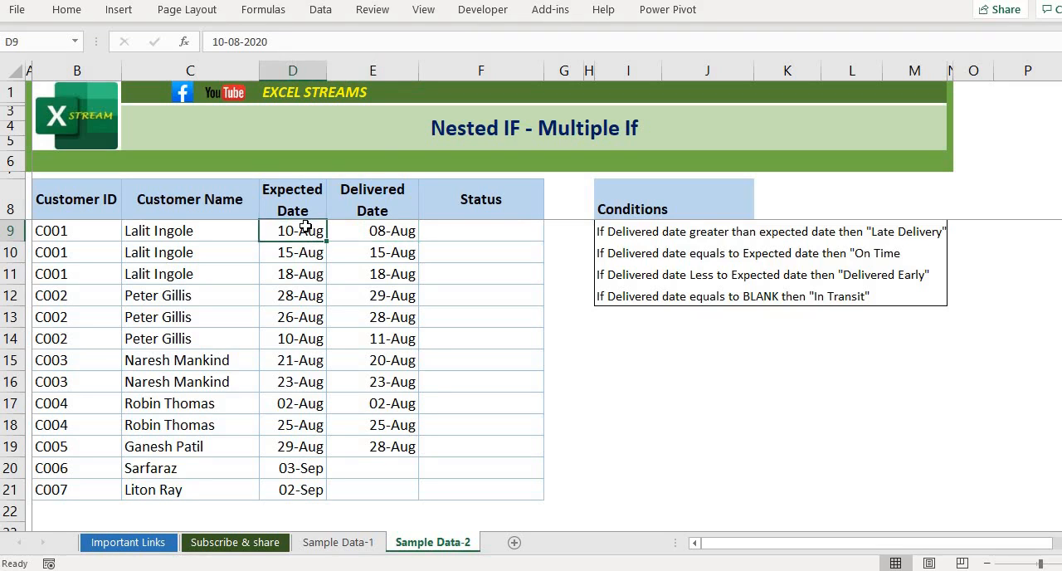
pyautogui.click(399, 232)
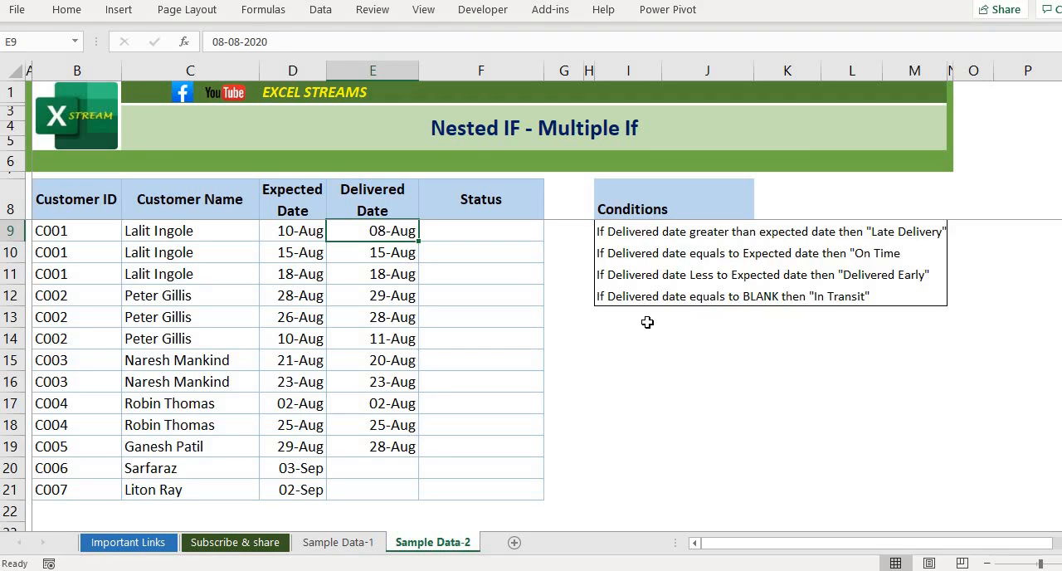
# - Start an IF formula in Status cell F9 that tests whether the delivered date is later than the expected date, E9>D9
pyautogui.press('Right')
pyautogui.press('Right')
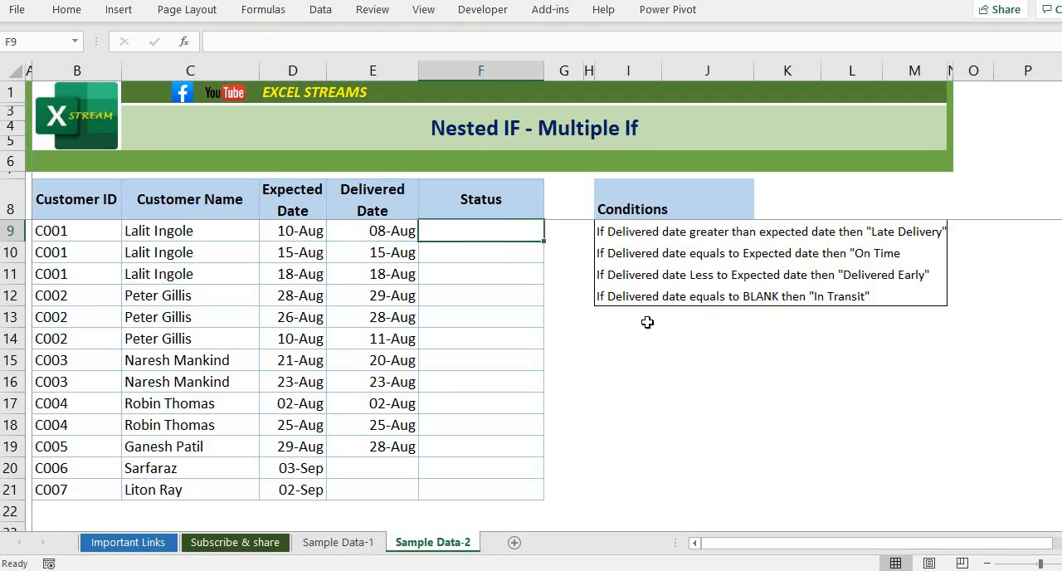
pyautogui.press('Down')
pyautogui.press('Left')
pyautogui.press('Up')
pyautogui.write('=')
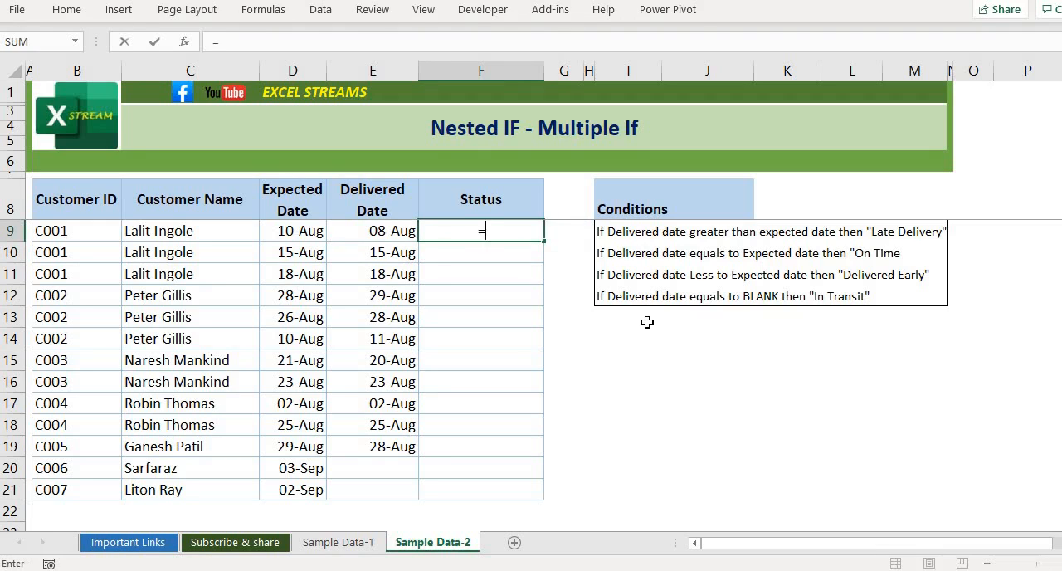
pyautogui.write('if')
pyautogui.press('Tab')
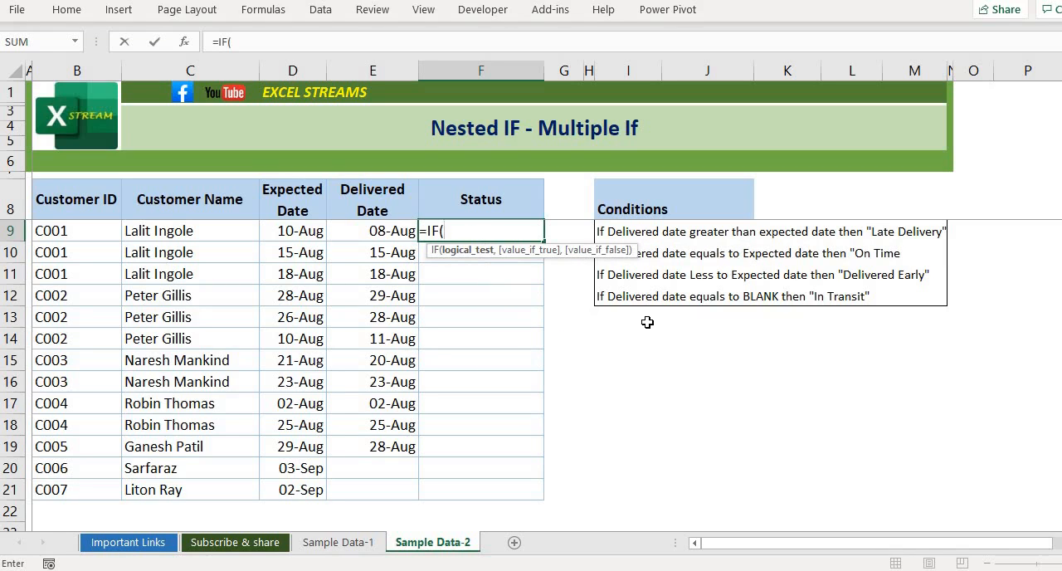
pyautogui.press('Left')
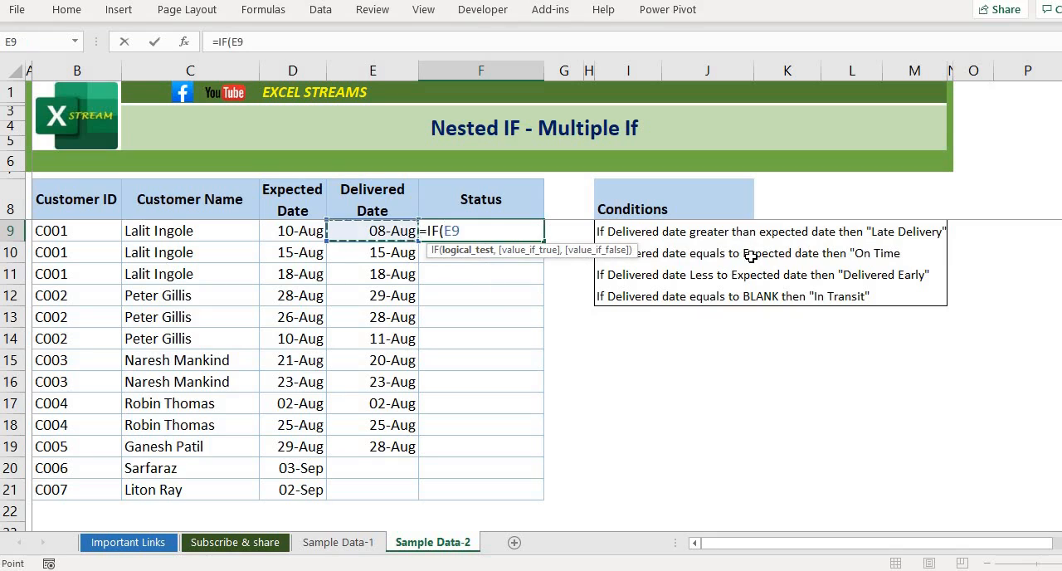
pyautogui.write('>')
pyautogui.press('Left')
pyautogui.press('Left')
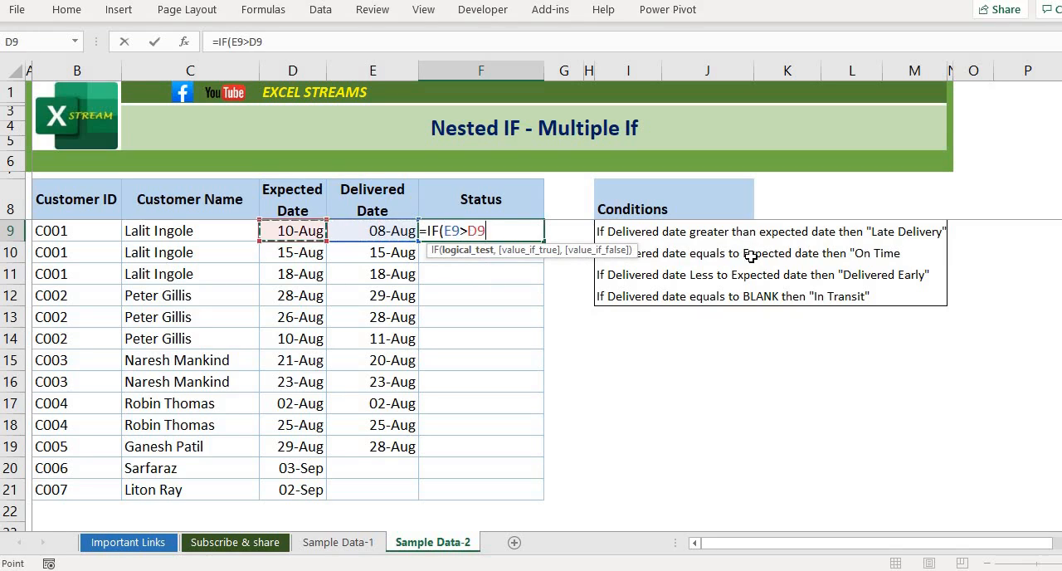
pyautogui.write(',')
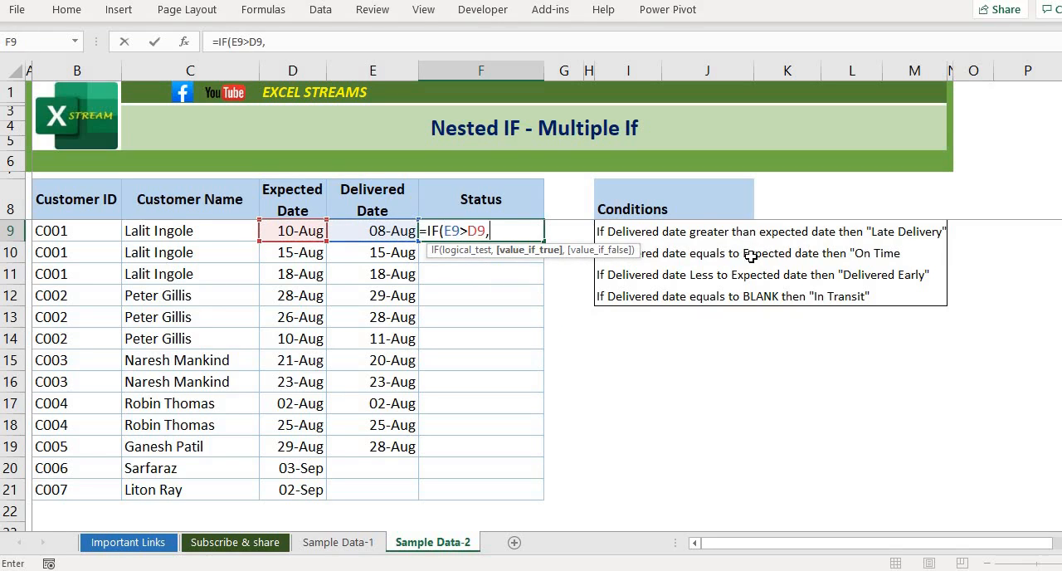
pyautogui.write('"')
# - Enter "Late Delivery" as the first IF's value when true and continue to its value-if-false argument
pyautogui.write('Late Delivery')
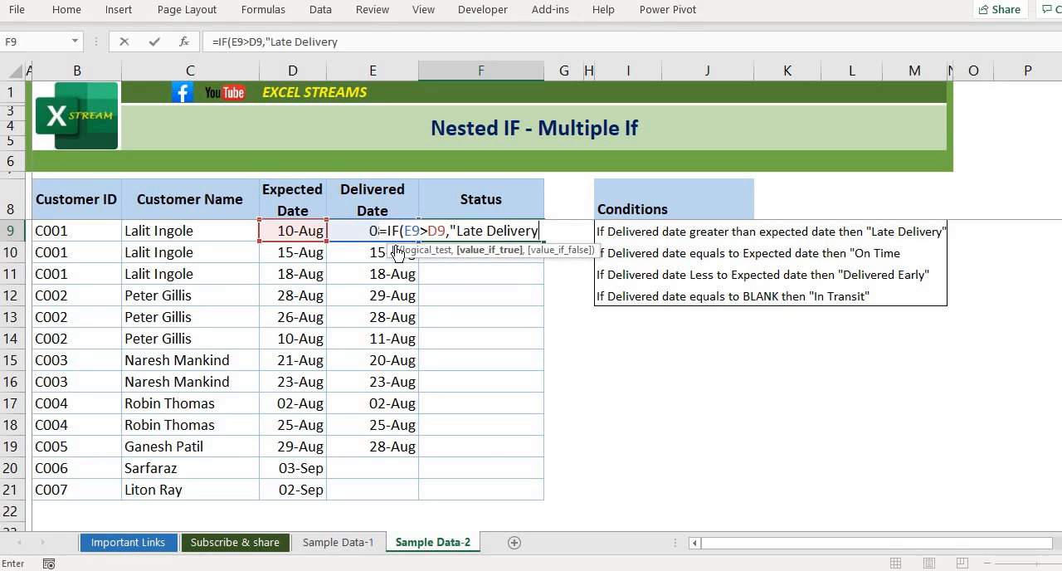
pyautogui.write('",')
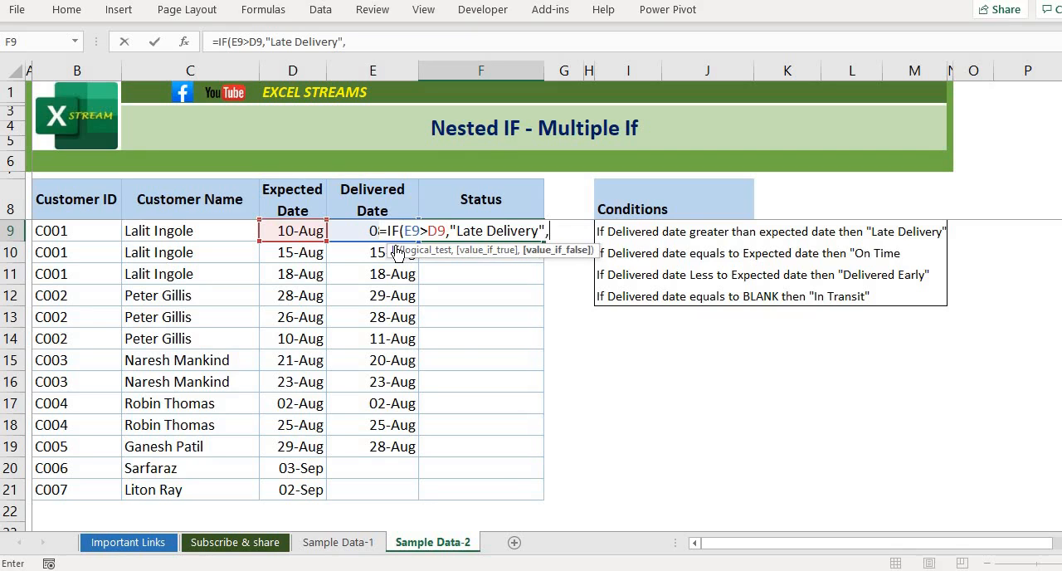
pyautogui.write('if(')
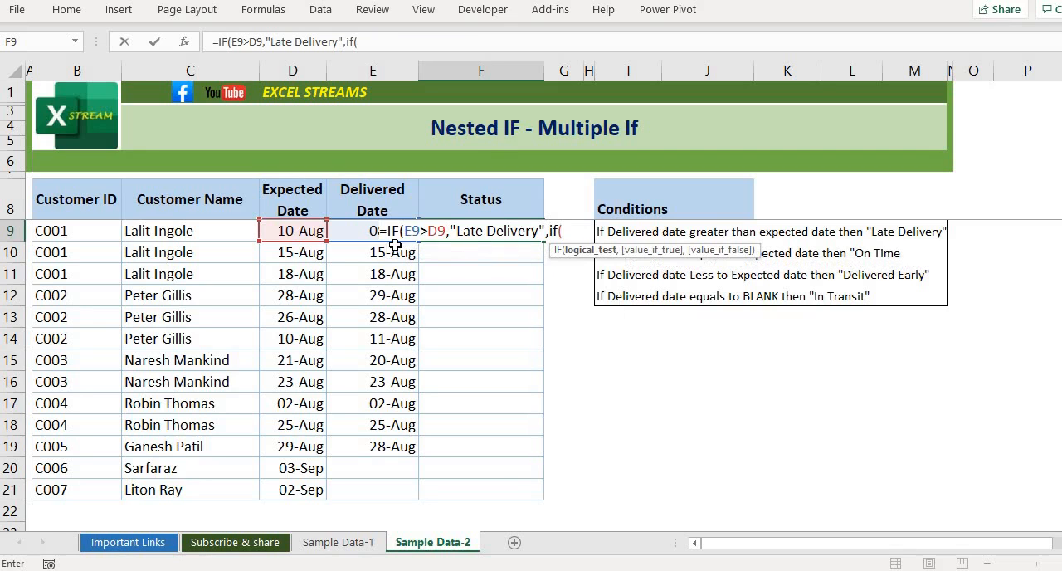
# - Nest a second IF that returns "On Time" when E9=D9, and open a third IF as its value if false
pyautogui.click(351, 235)
pyautogui.write('=')
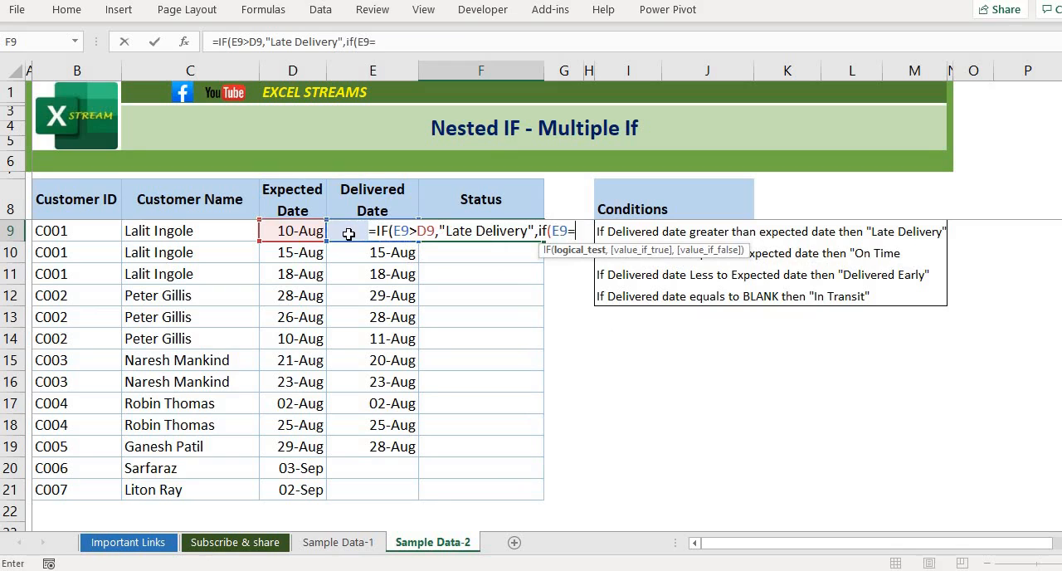
pyautogui.click(287, 233)
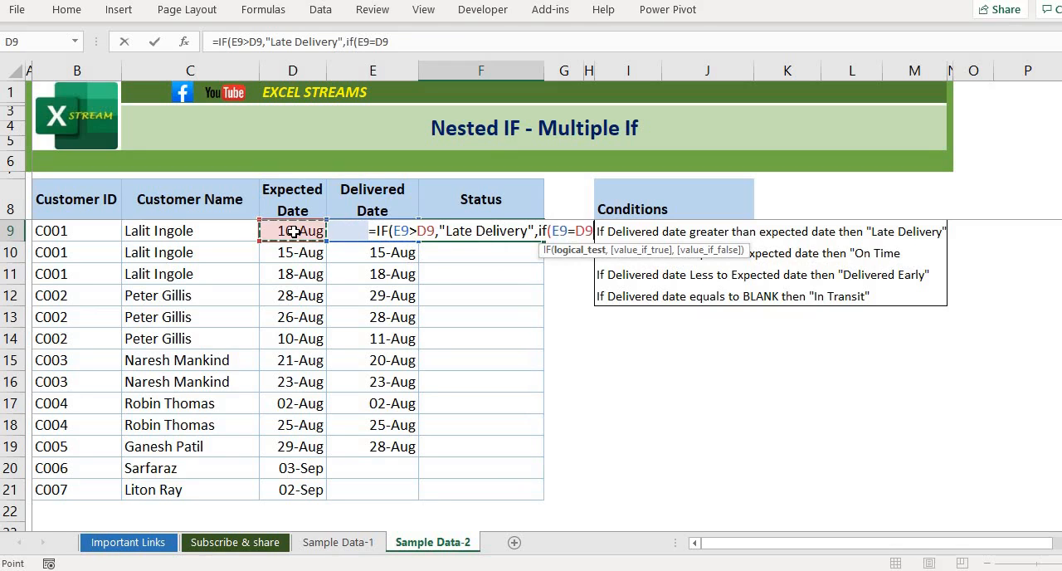
pyautogui.write(',')
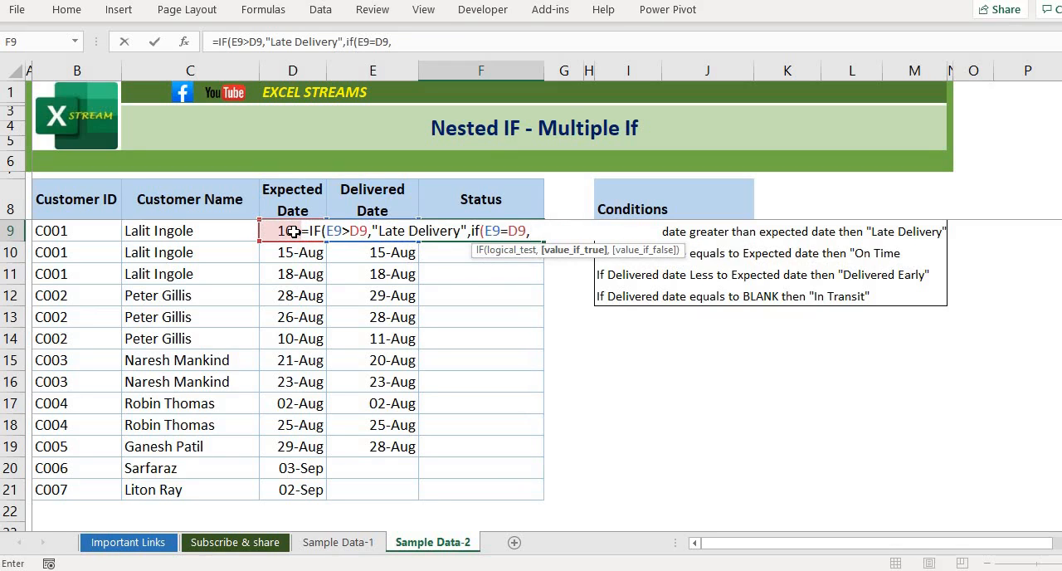
pyautogui.write('"On Time",')
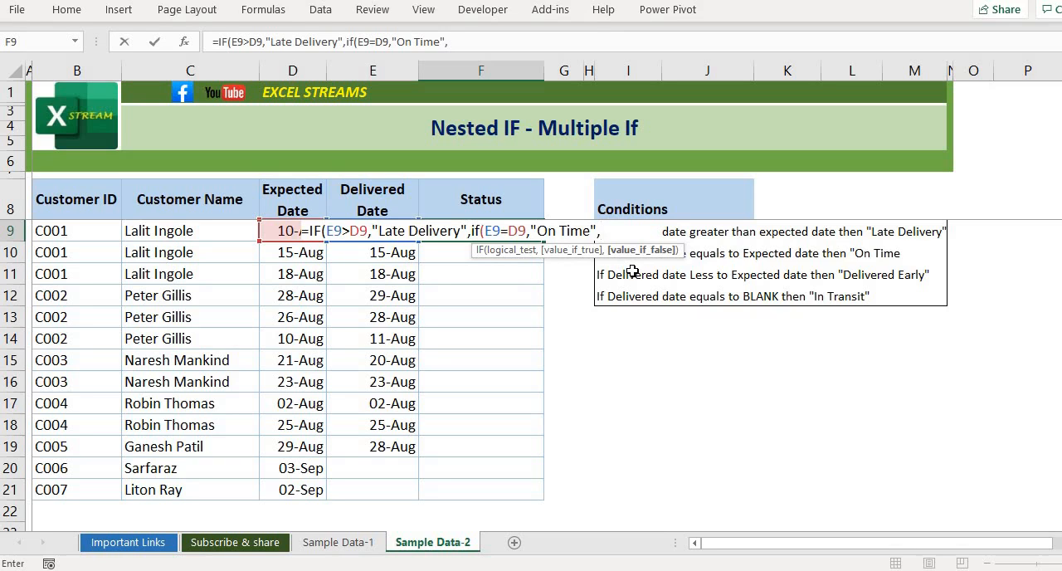
pyautogui.write('if')
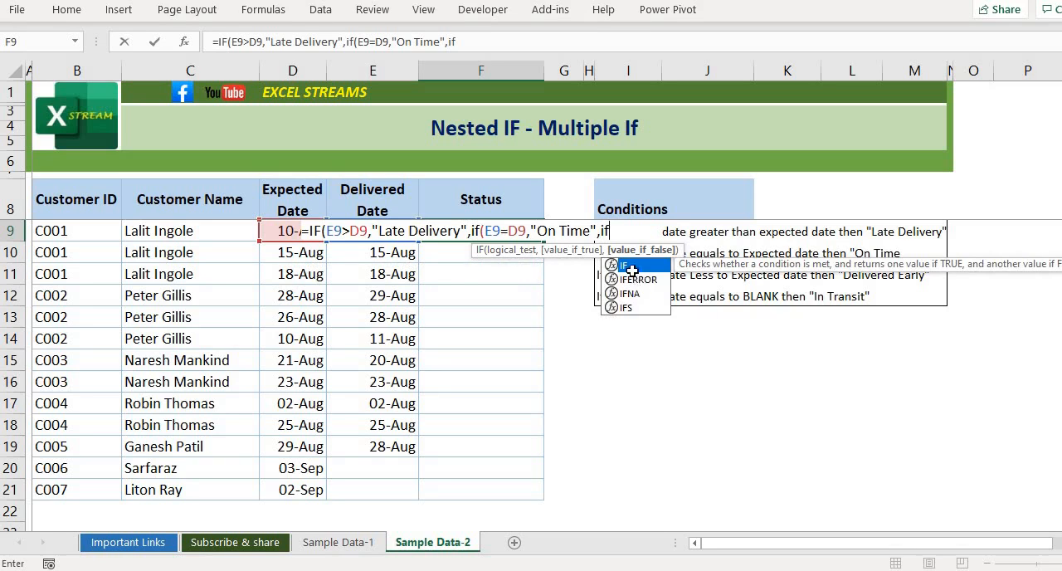
pyautogui.write('(')
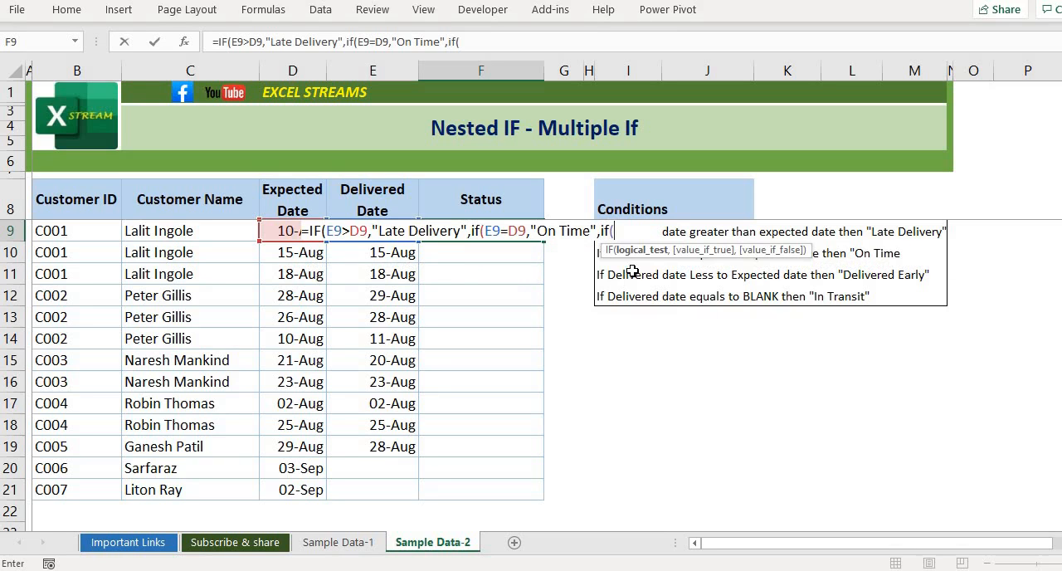
pyautogui.click(365, 252)
pyautogui.press('Up')
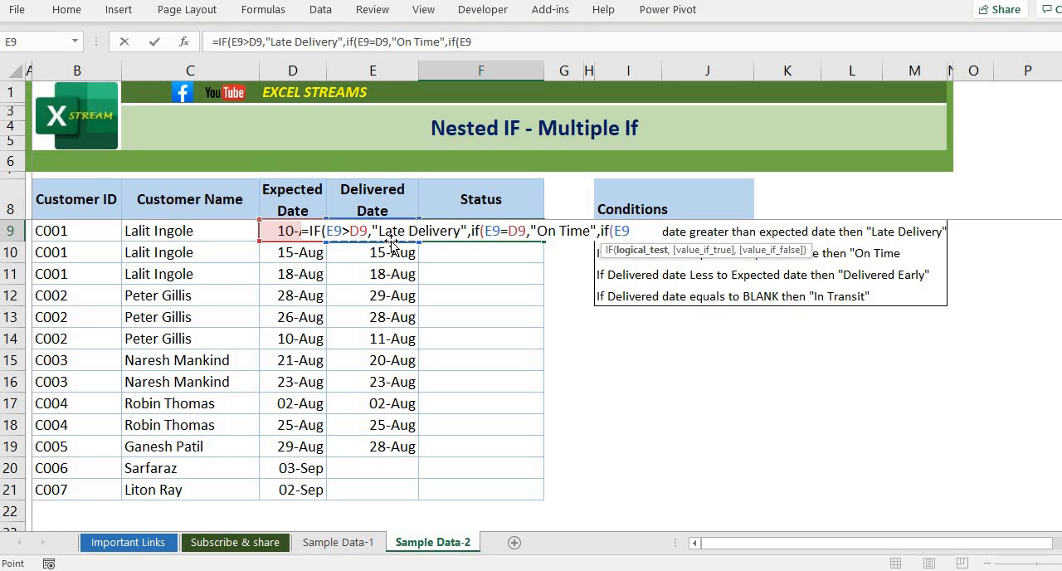
pyautogui.write('>')
pyautogui.click(277, 235)
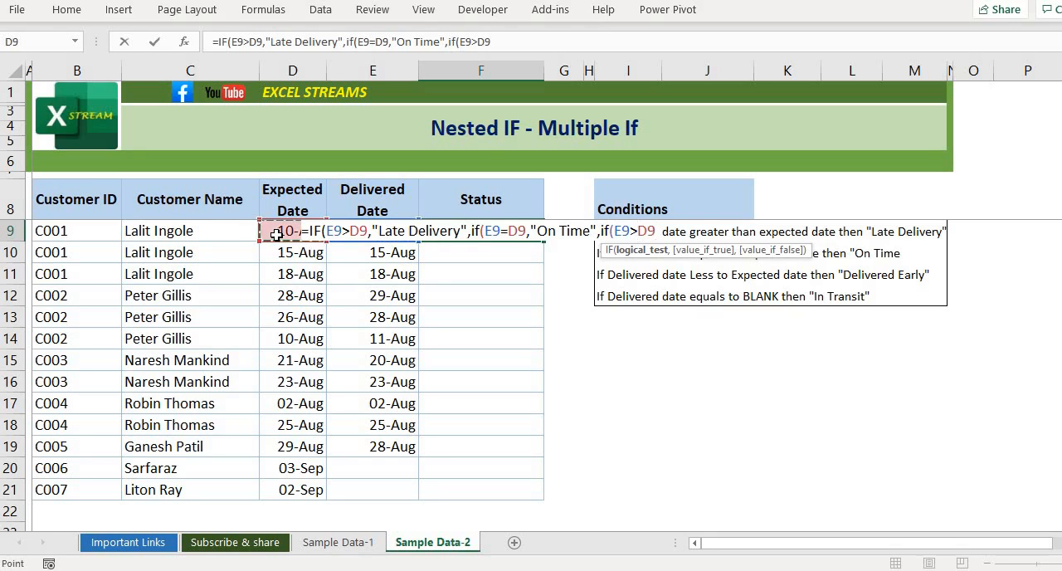
pyautogui.write(',')
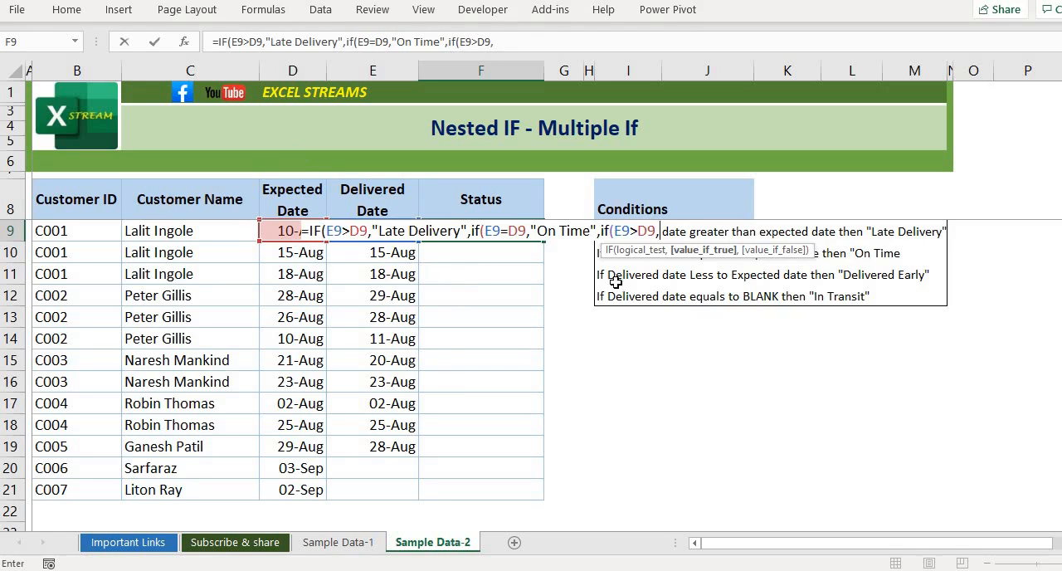
pyautogui.press('BackSpace')
pyautogui.press('BackSpace')
pyautogui.press('BackSpace')
pyautogui.press('BackSpace')
pyautogui.press('BackSpace')
pyautogui.press('BackSpace')
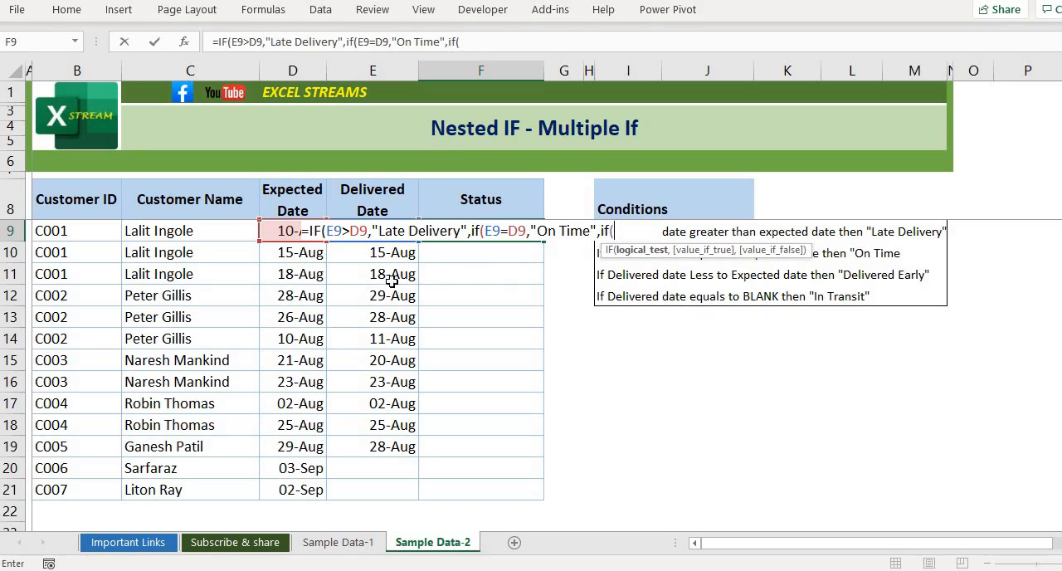
# - Make the third IF return "Delivered Early" when E9<D9 and continue to its value-if-false argument
pyautogui.click(367, 260)
pyautogui.press('Up')
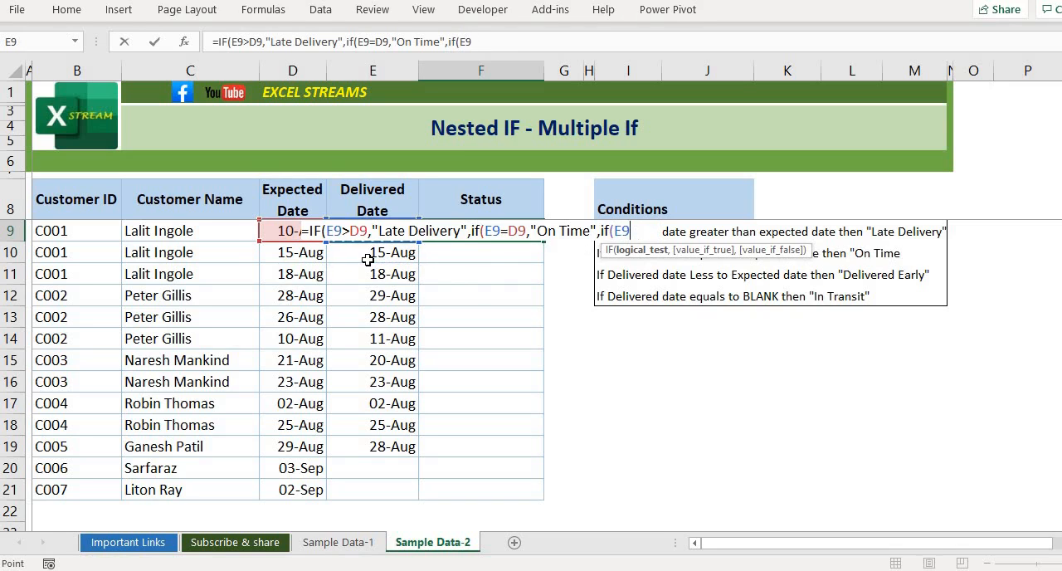
pyautogui.write('<')
pyautogui.click(280, 235)
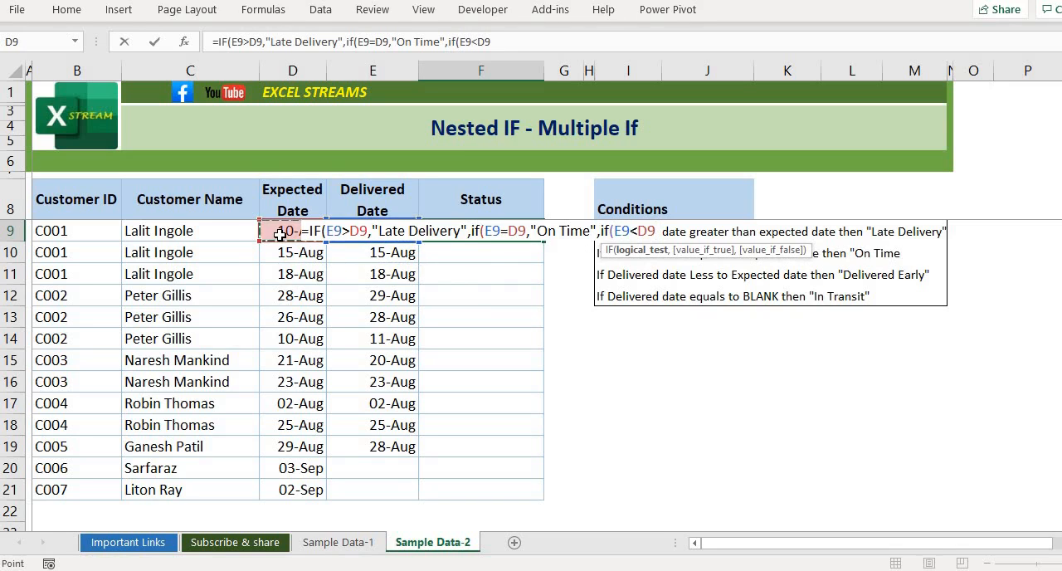
pyautogui.write(',')
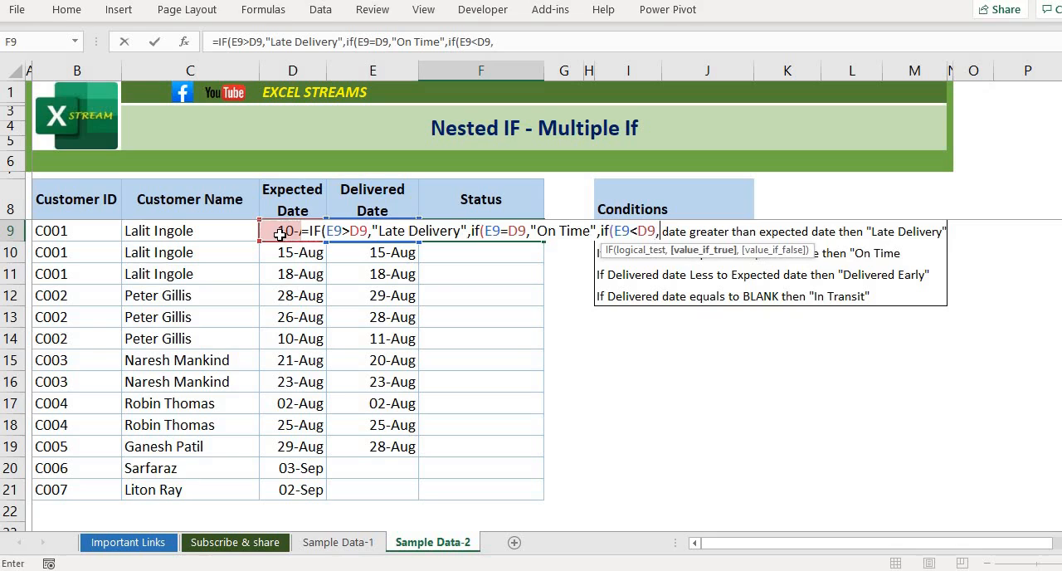
pyautogui.write('"De')
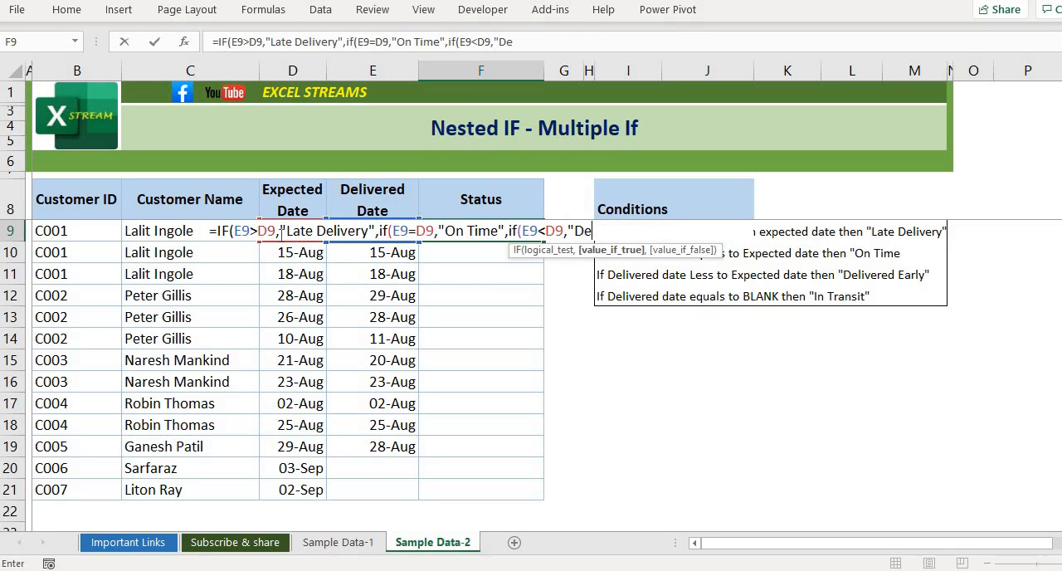
pyautogui.write('livered E arly')
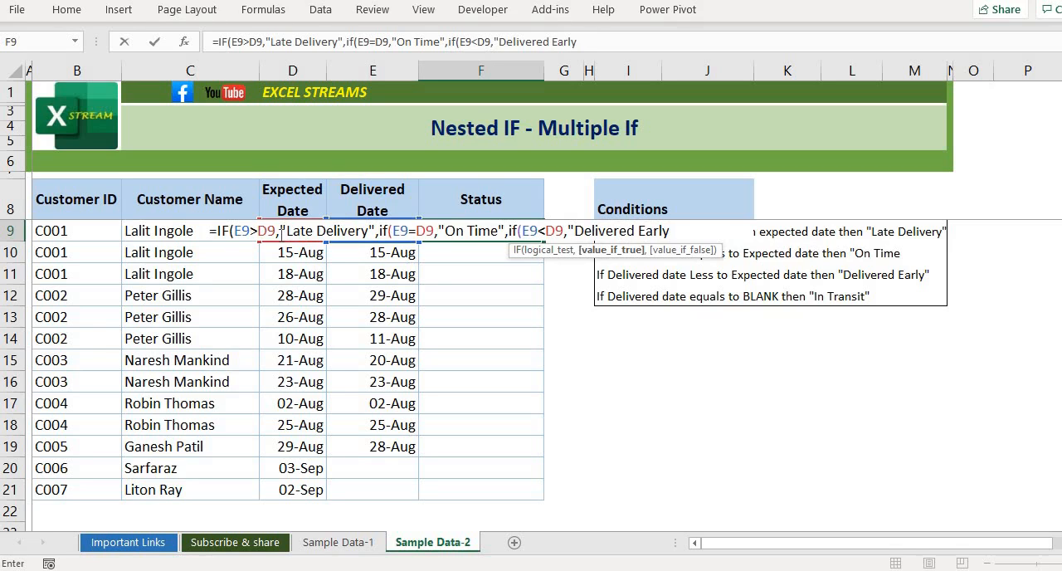
pyautogui.write('",')
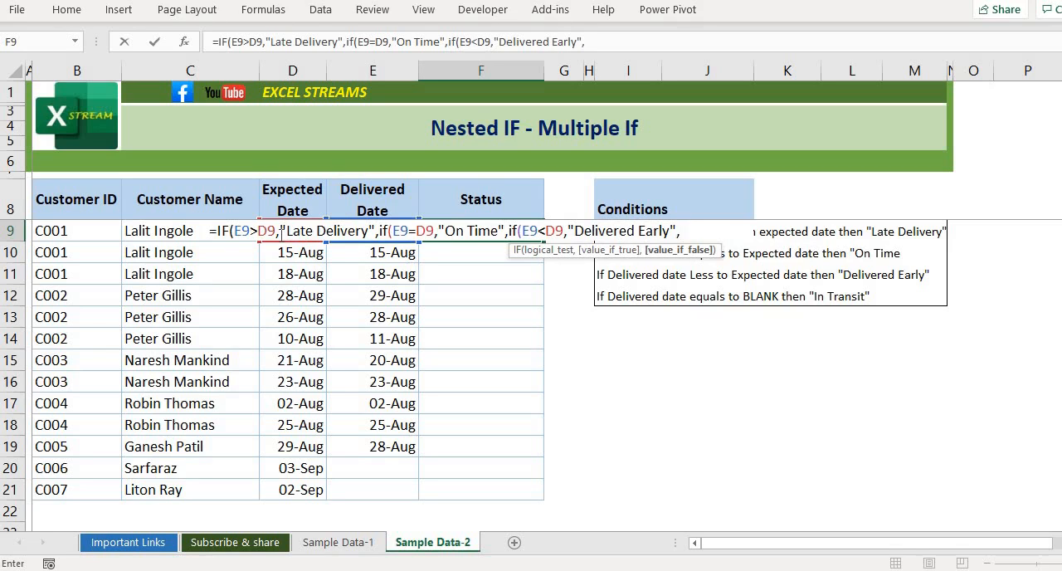
pyautogui.click(351, 254)
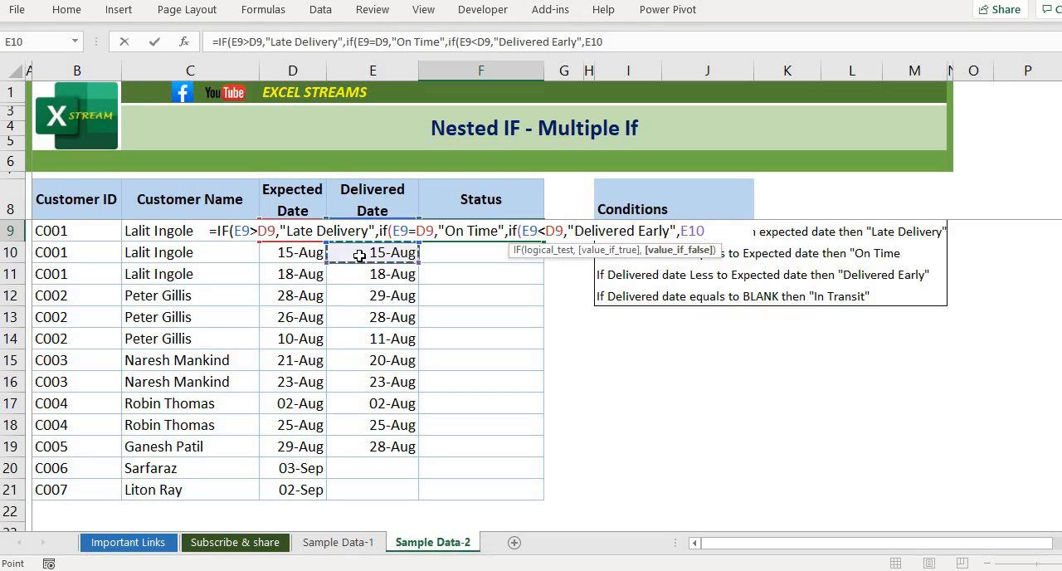
pyautogui.press('Up')
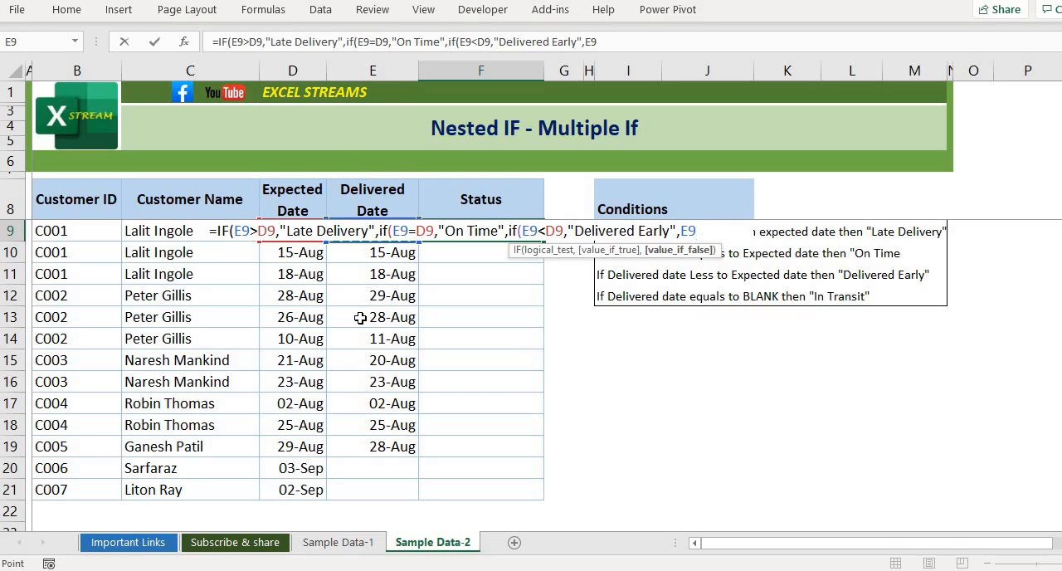
pyautogui.press('BackSpace')
pyautogui.press('BackSpace')
# - Nest a fourth IF that tests whether the delivered date is blank, E9="", and continue to its value-if-true argument
pyautogui.write('if(')
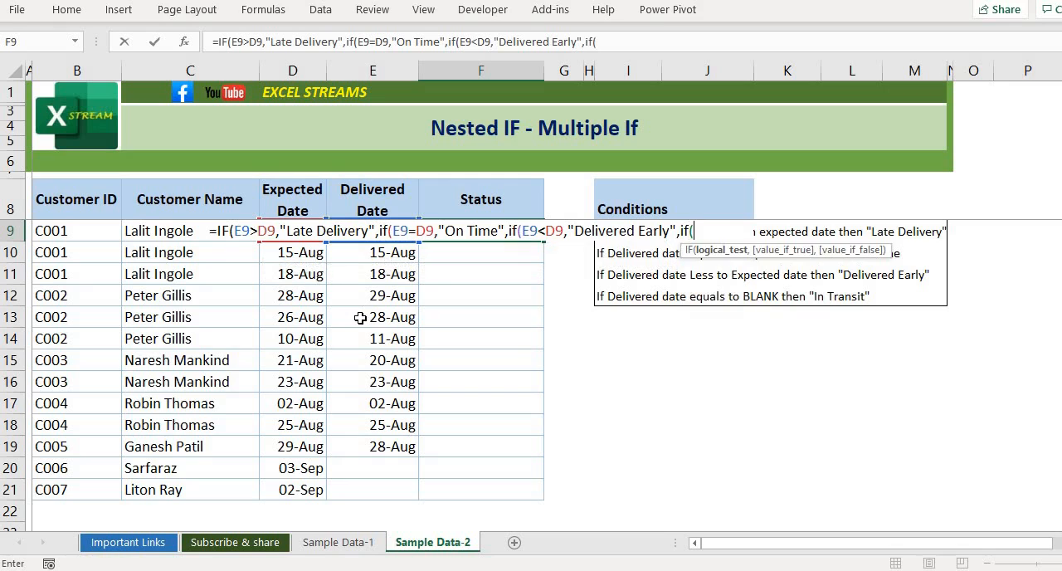
pyautogui.click(394, 259)
pyautogui.press('Up')
pyautogui.write('=""')
pyautogui.write(',')
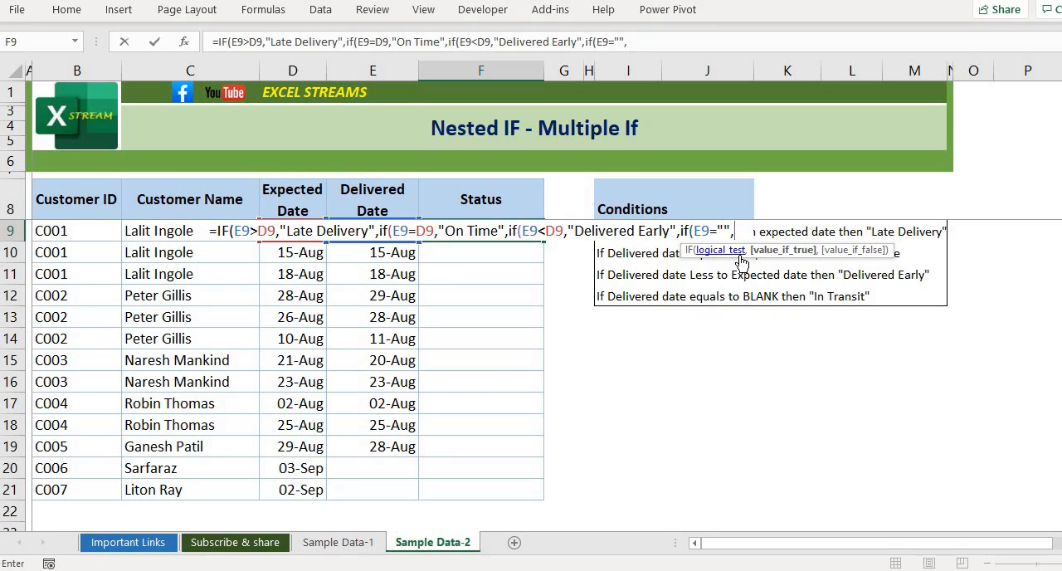
pyautogui.write('ÏN')
pyautogui.press('BackSpace')
pyautogui.press('BackSpace')
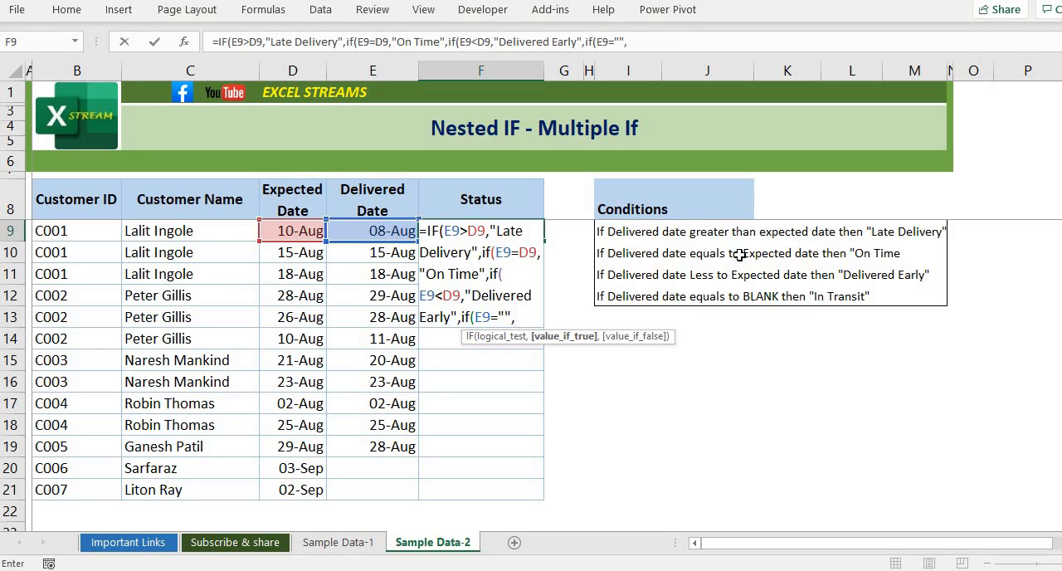
pyautogui.write('In')
pyautogui.press('BackSpace')
pyautogui.press('BackSpace')
pyautogui.press('BackSpace')
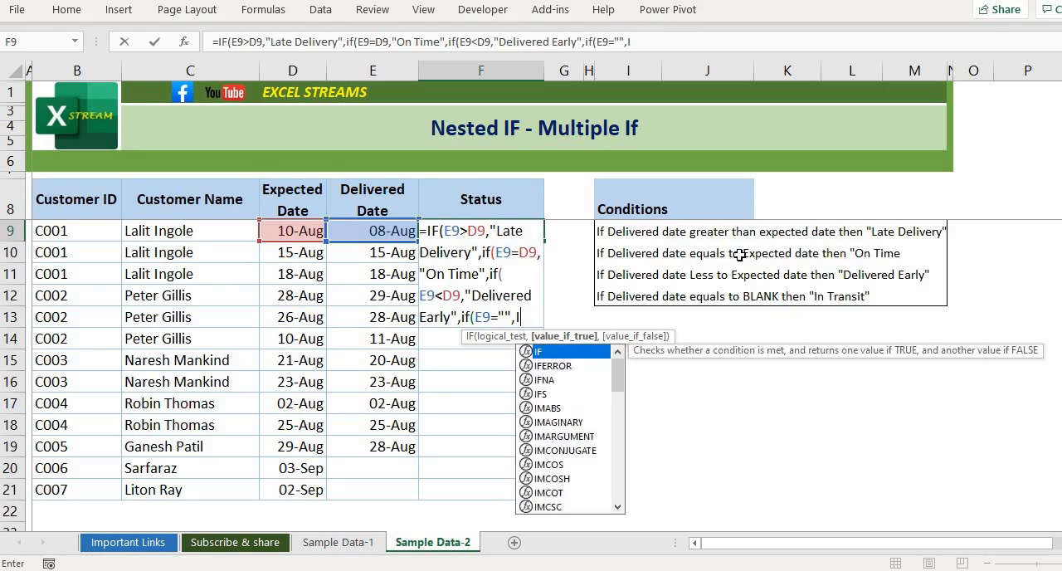
# - Enter "In Transit" as the fourth IF's value when true and continue to its value-if-false argument
pyautogui.write('"In')
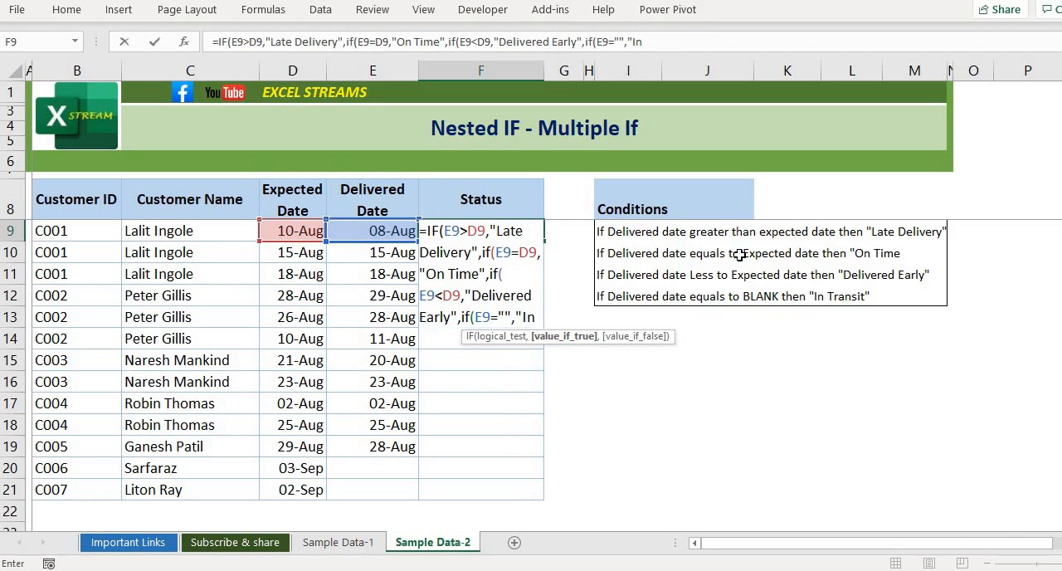
pyautogui.write(' Transit"')
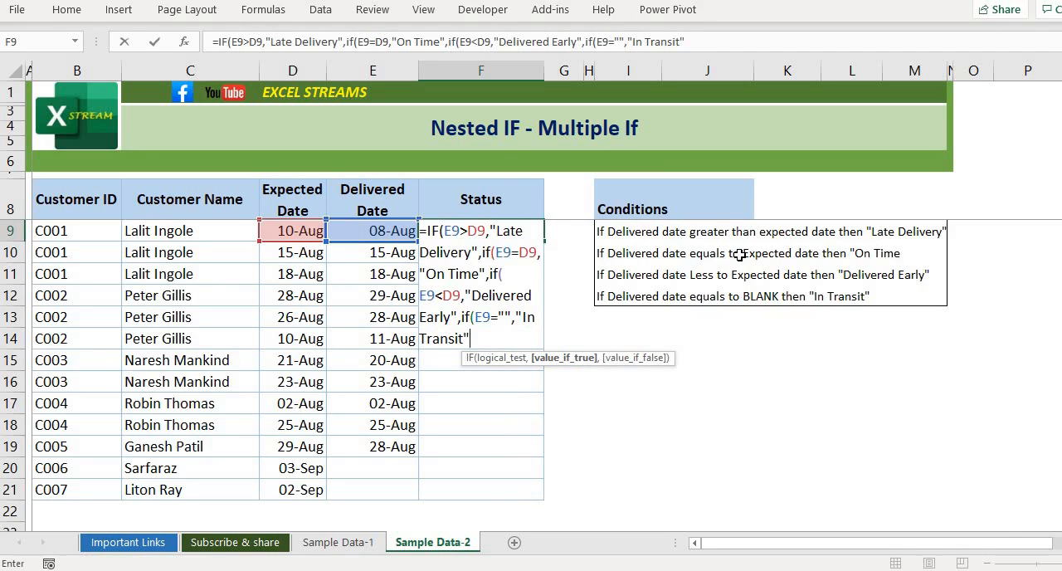
pyautogui.write(',')
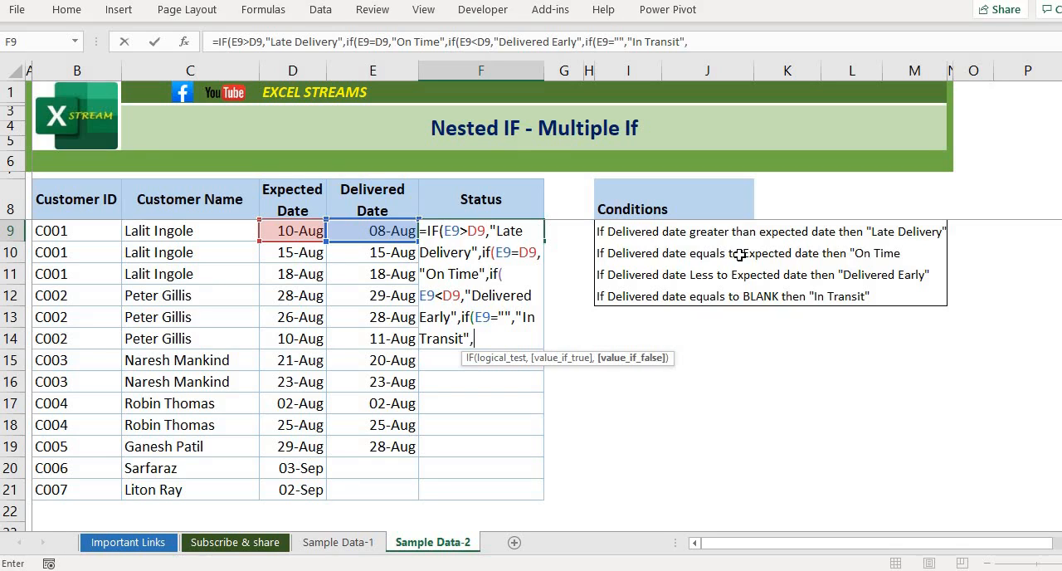
pyautogui.write('"NAN')
# - Enter "NA" as the fourth IF's value when false and close the parentheses of all four nested IFs
pyautogui.press('BackSpace')
pyautogui.write('))))')
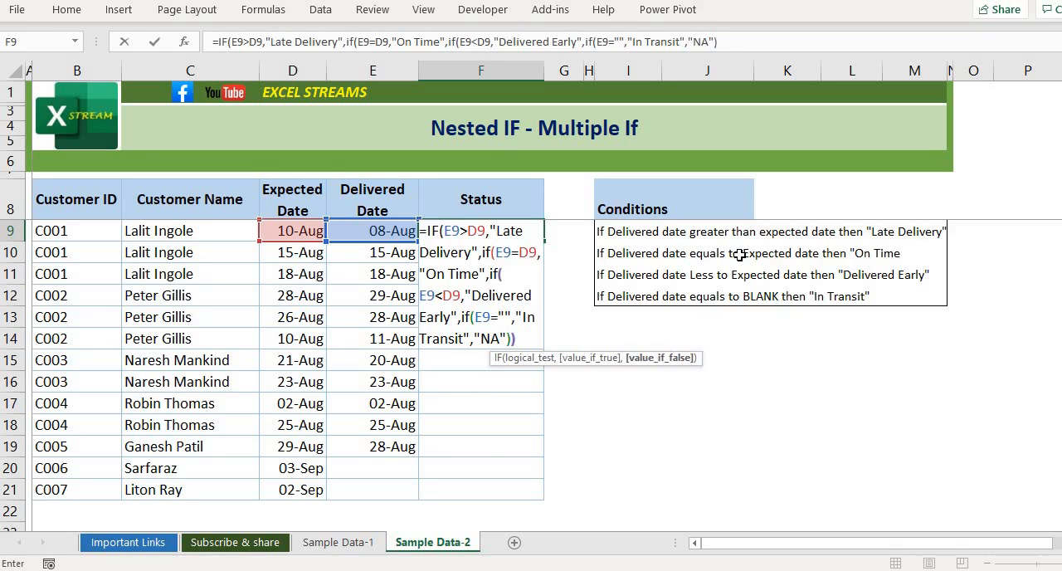